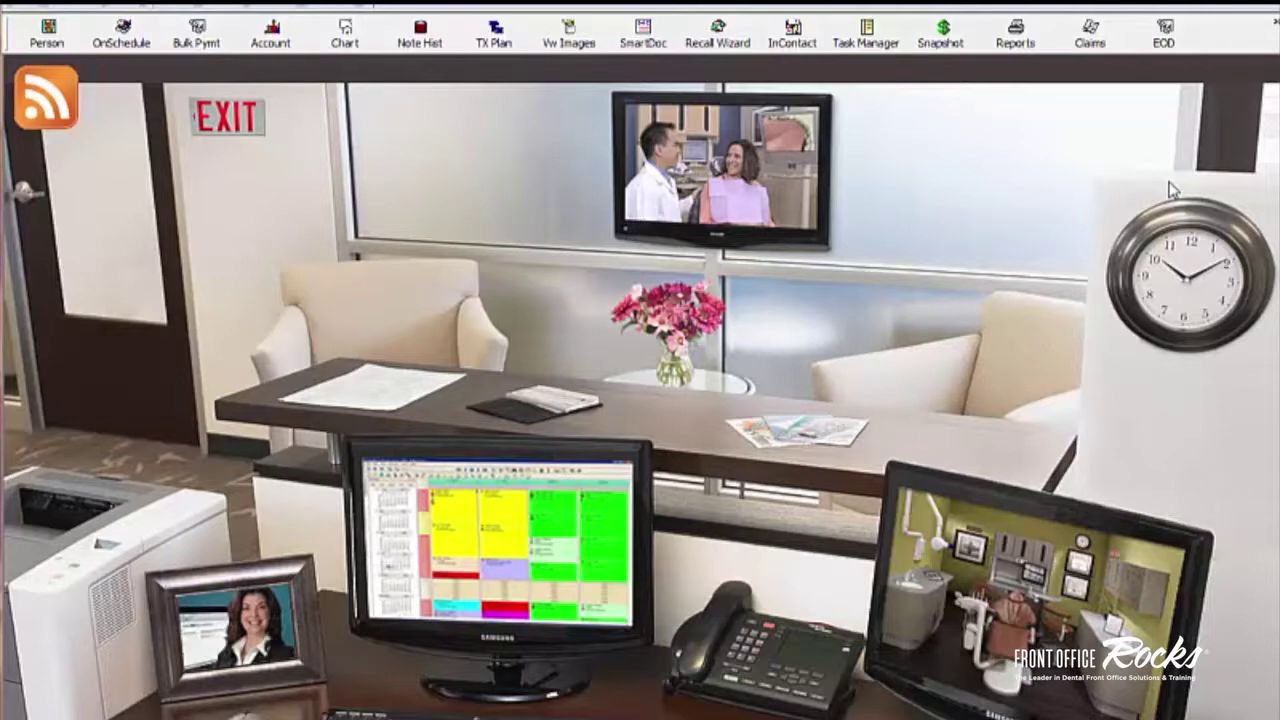
# Step: Open the Task Manager from the top toolbar
pyautogui.click(862, 45)
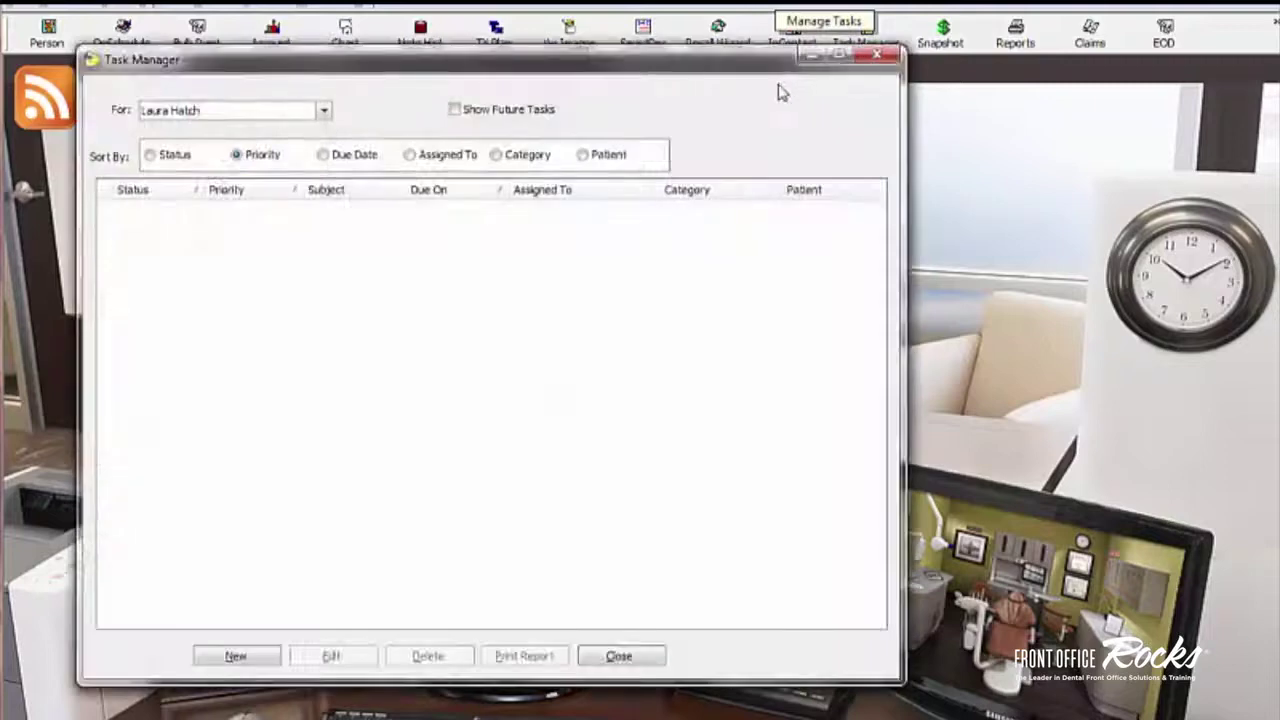
# Step: Close Task Manager and browse the menus for the Task Manager (F11) entry without choosing anything
pyautogui.click(874, 56)
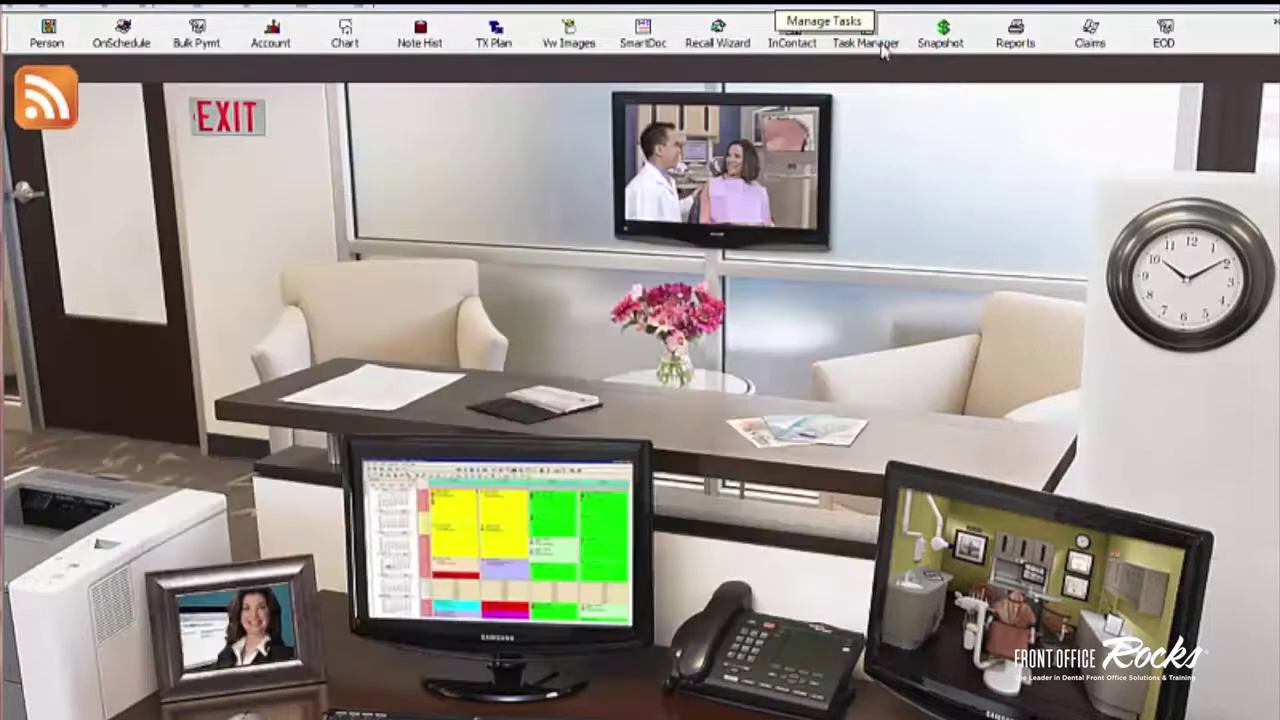
pyautogui.click(109, 7)
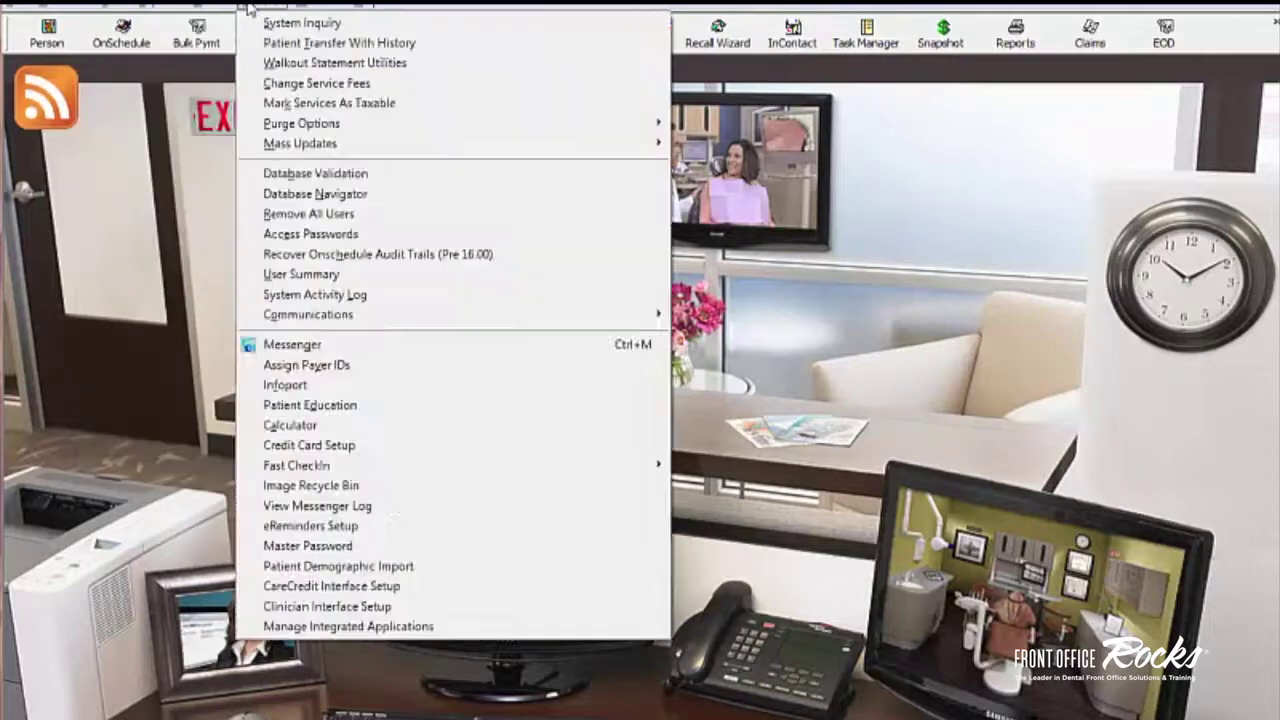
pyautogui.moveTo(153, 7)
pyautogui.moveTo(103, 10)
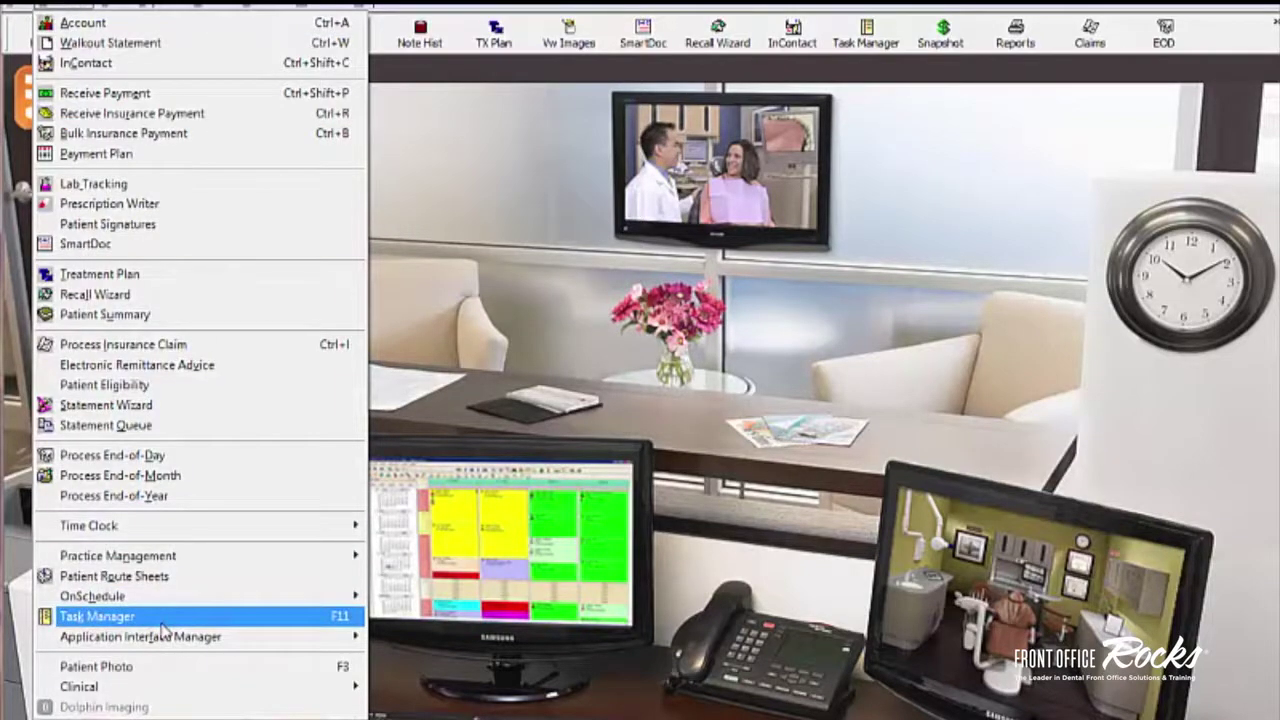
pyautogui.click(727, 549)
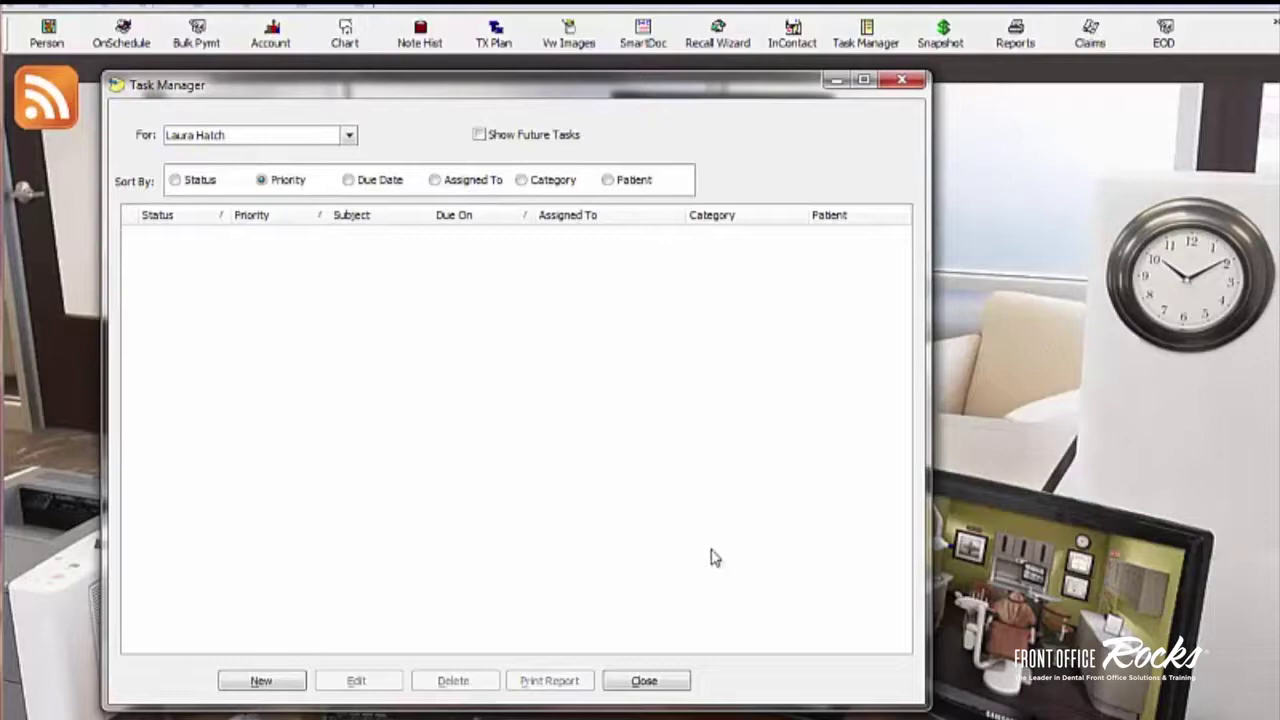
# Step: Reopen Task Manager from the toolbar, then close it again
pyautogui.click(902, 80)
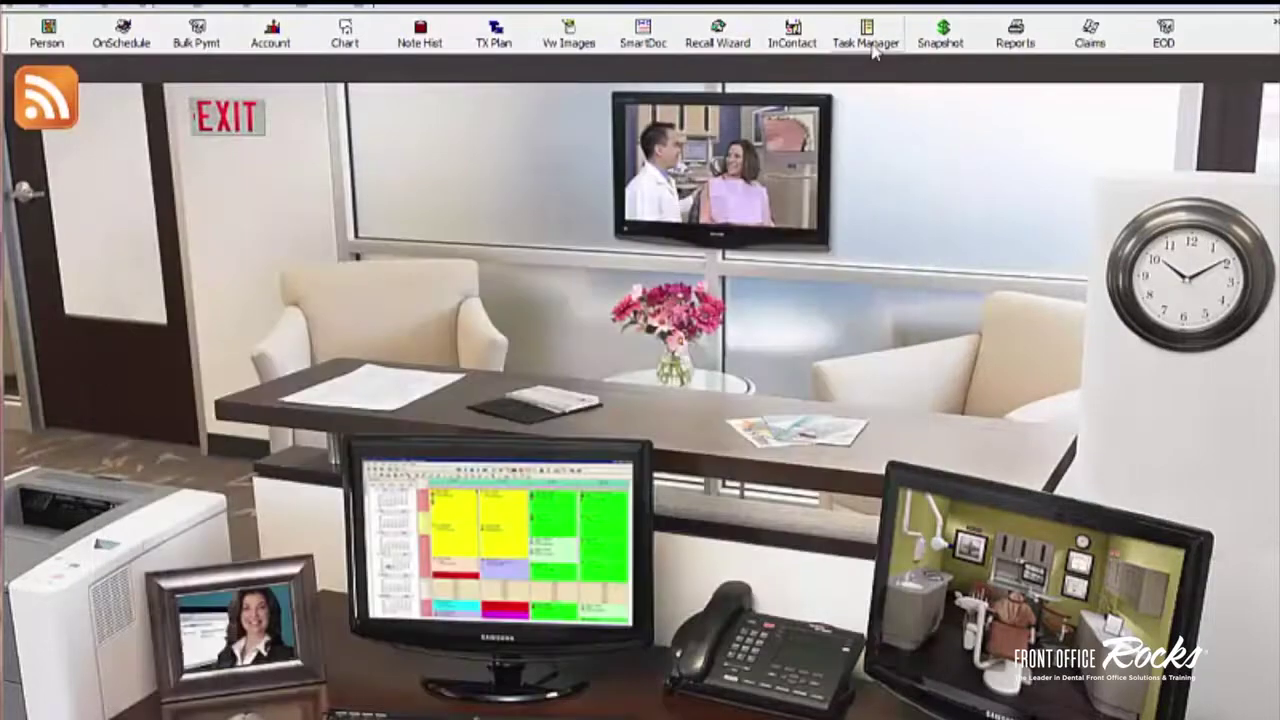
pyautogui.click(868, 45)
pyautogui.click(927, 105)
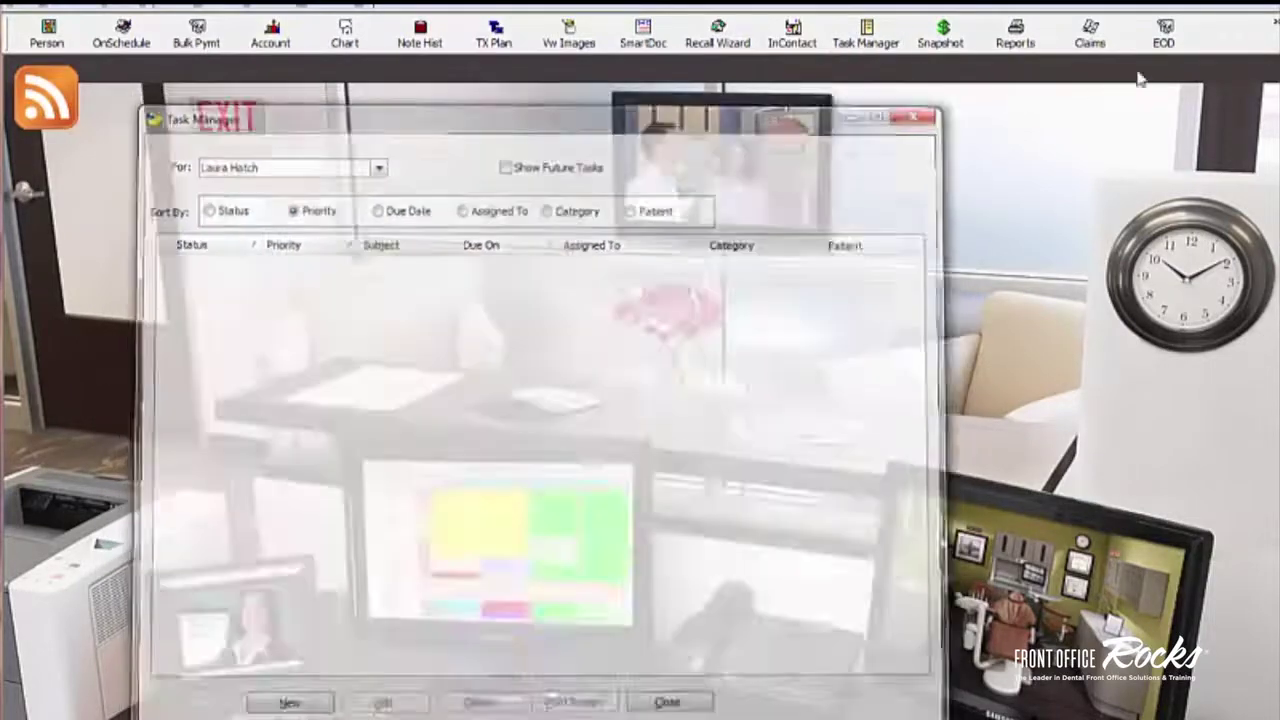
# Step: Log off, sign back in with the user's password, and acknowledge the no-tasks notice
pyautogui.click(1271, 33)
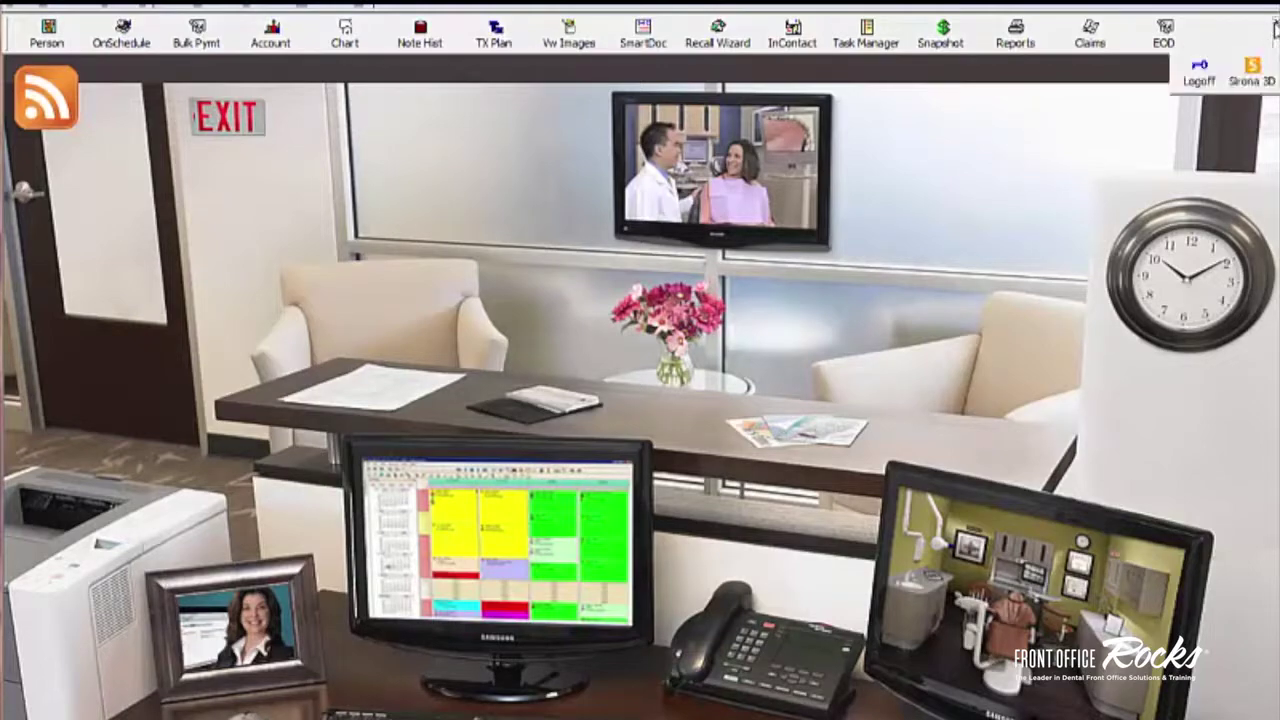
pyautogui.click(1190, 88)
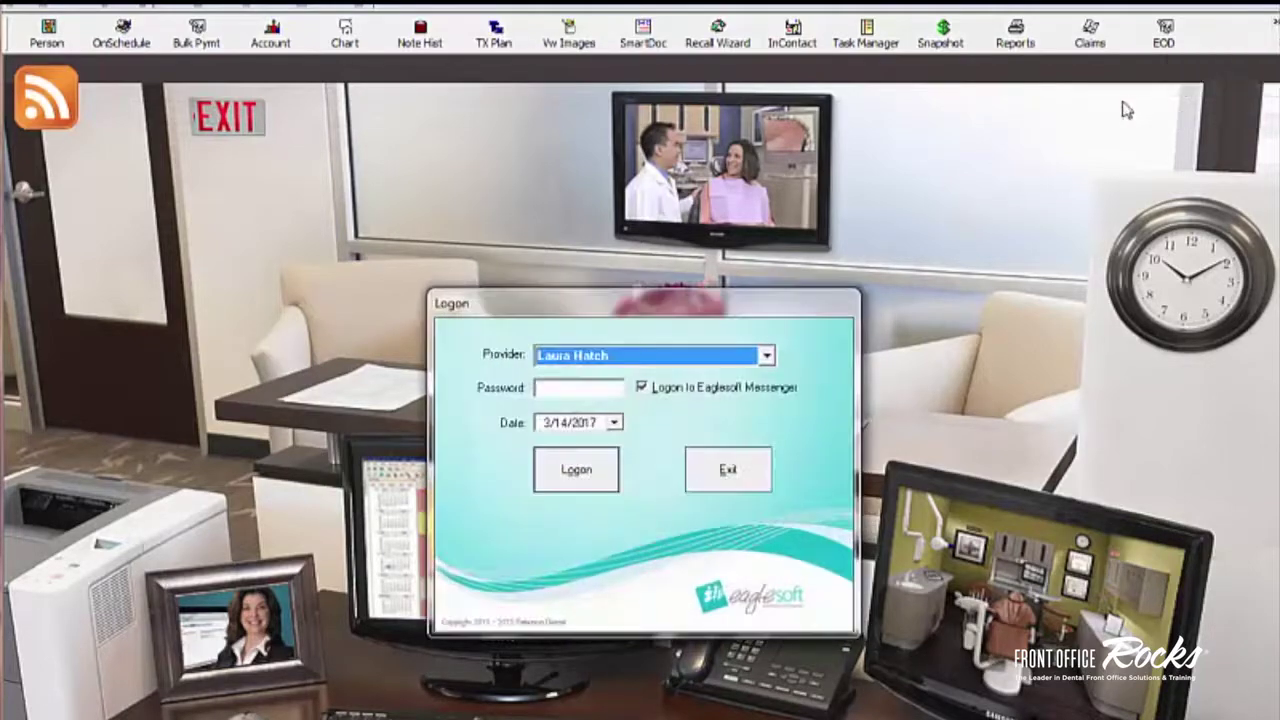
pyautogui.click(589, 386)
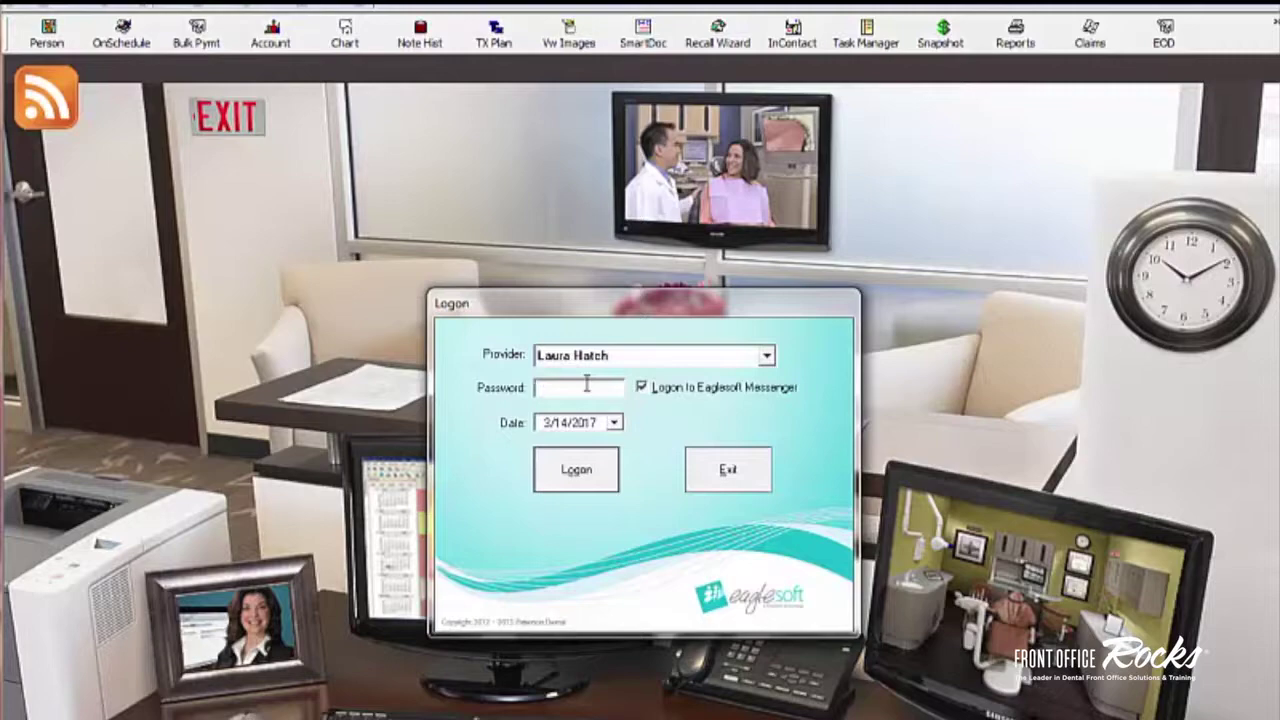
pyautogui.write('***')
pyautogui.press('Return')
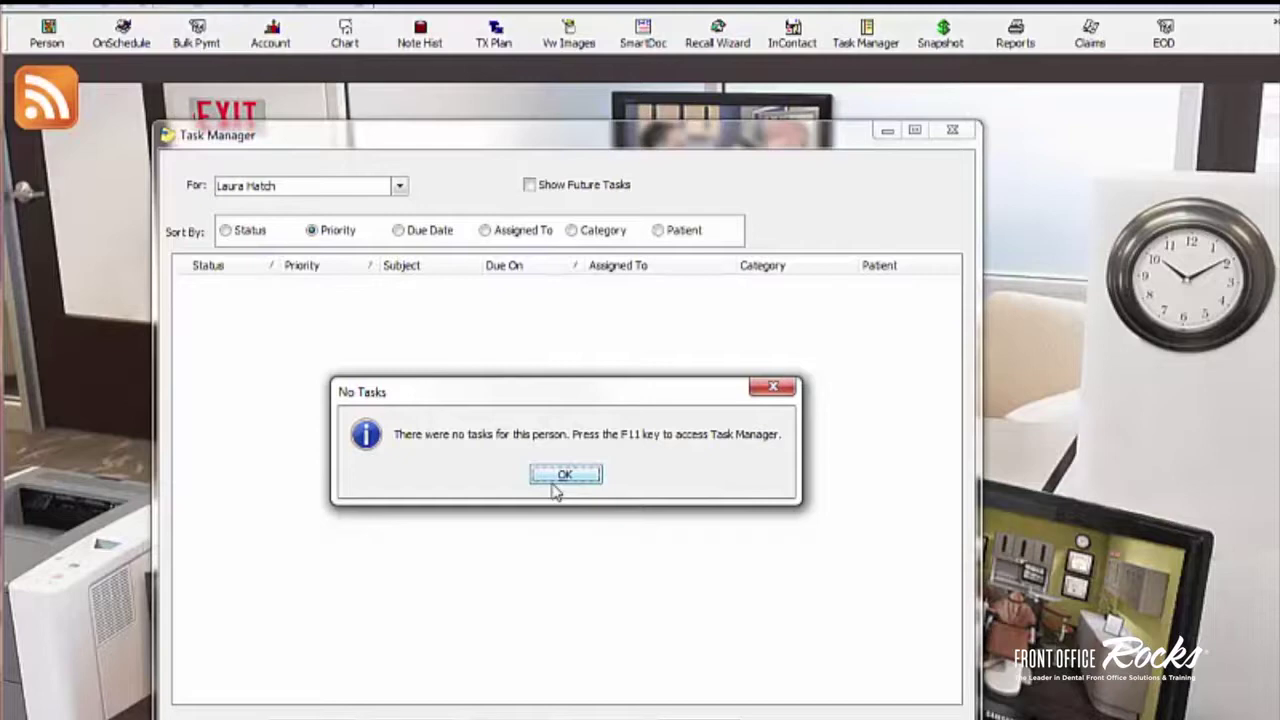
pyautogui.click(565, 476)
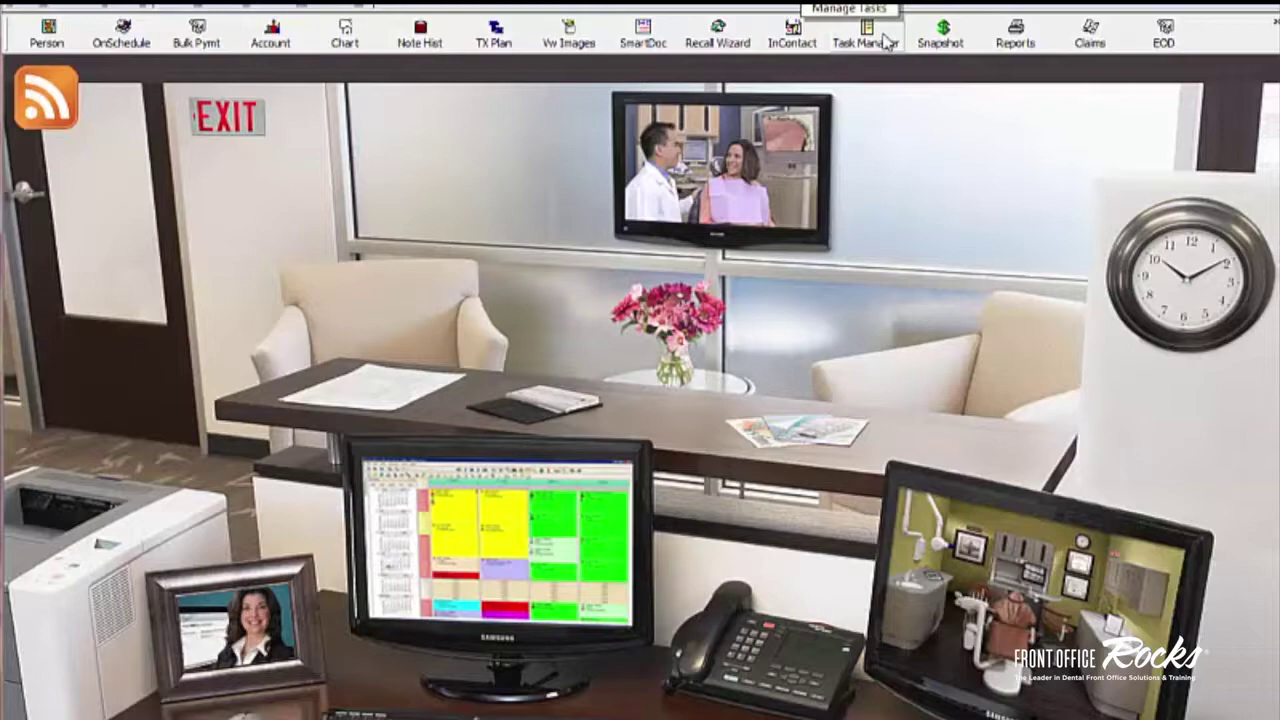
# Step: Open Task Manager and review the staff in the For list, leaving the selection unchanged
pyautogui.click(885, 40)
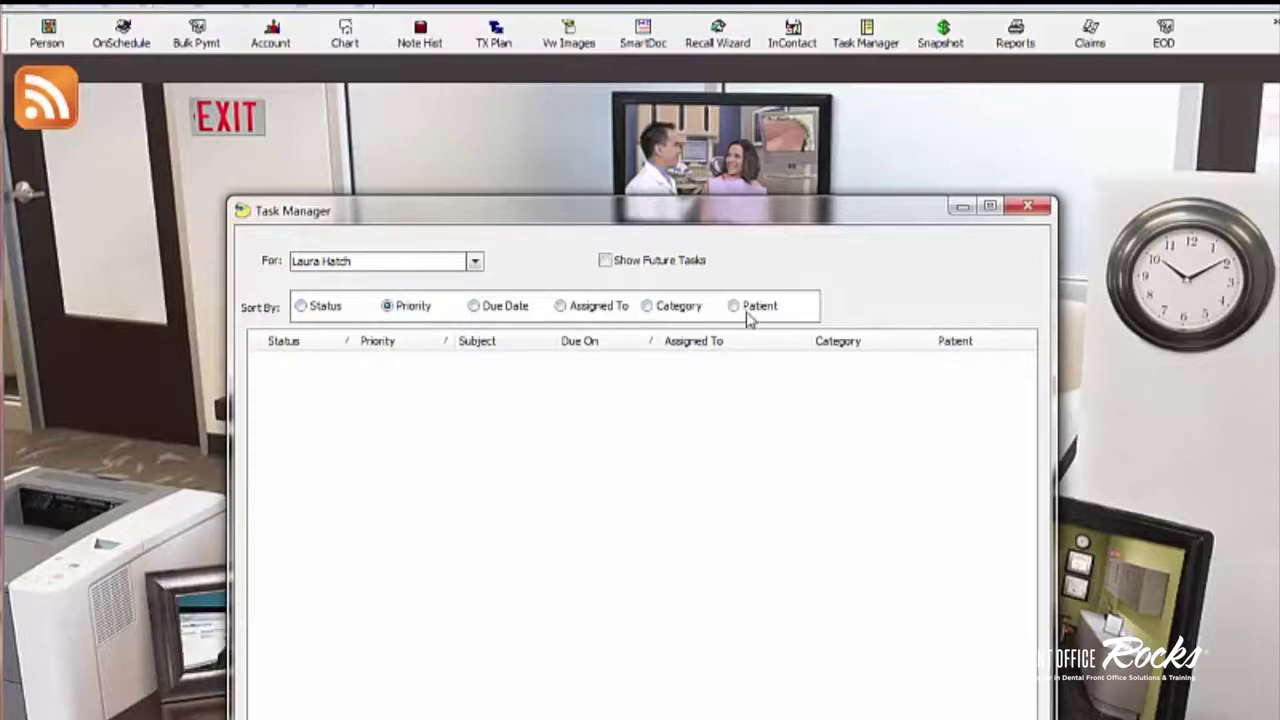
pyautogui.click(475, 261)
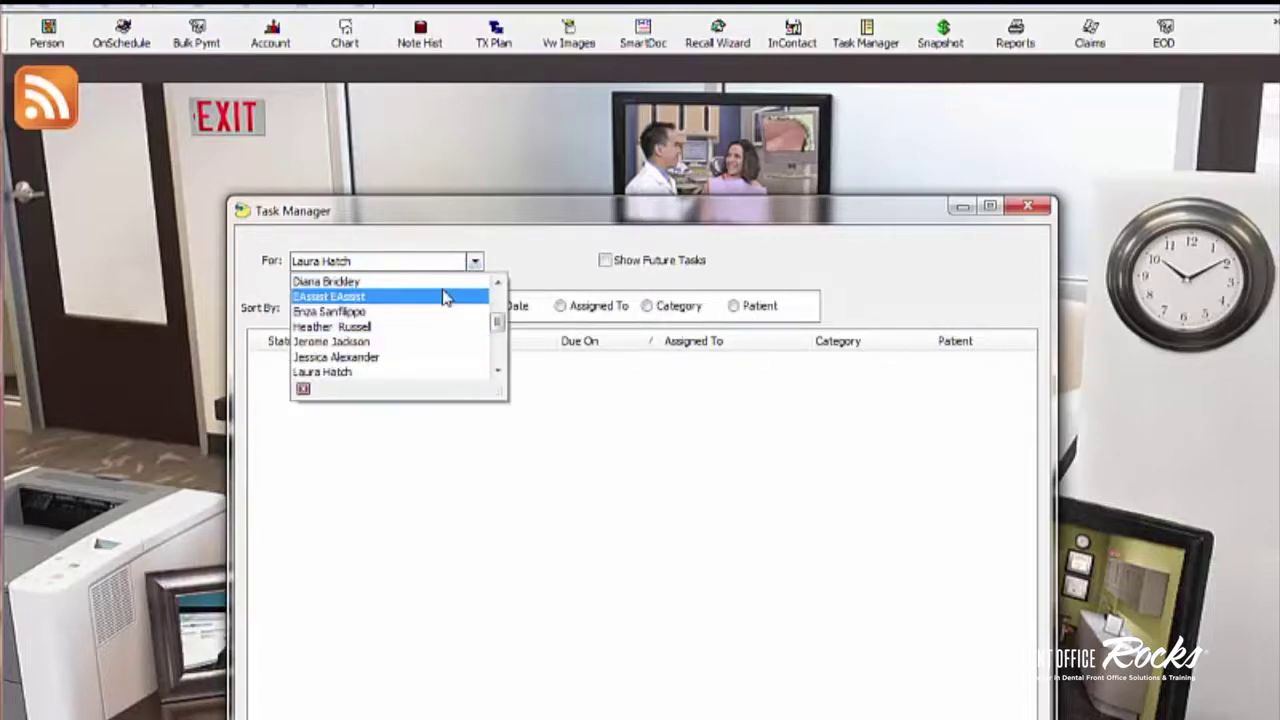
pyautogui.scroll(1, 500, 320)
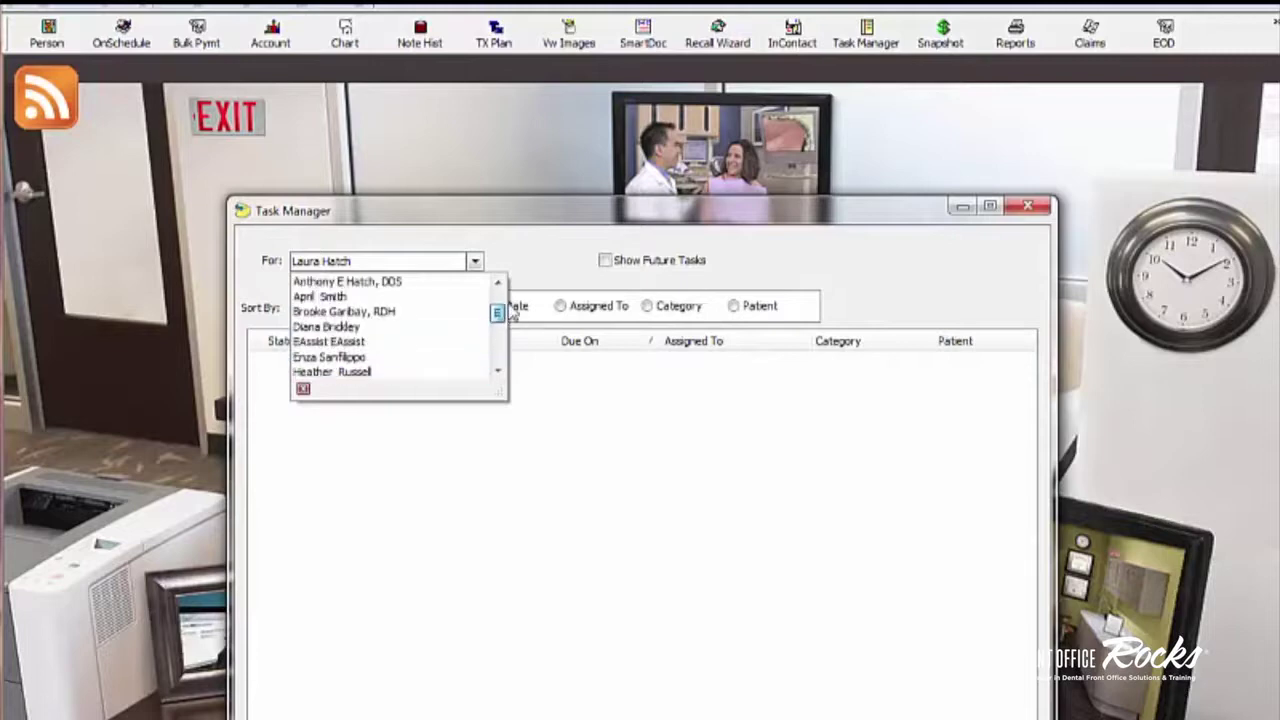
pyautogui.scroll(2, 512, 313)
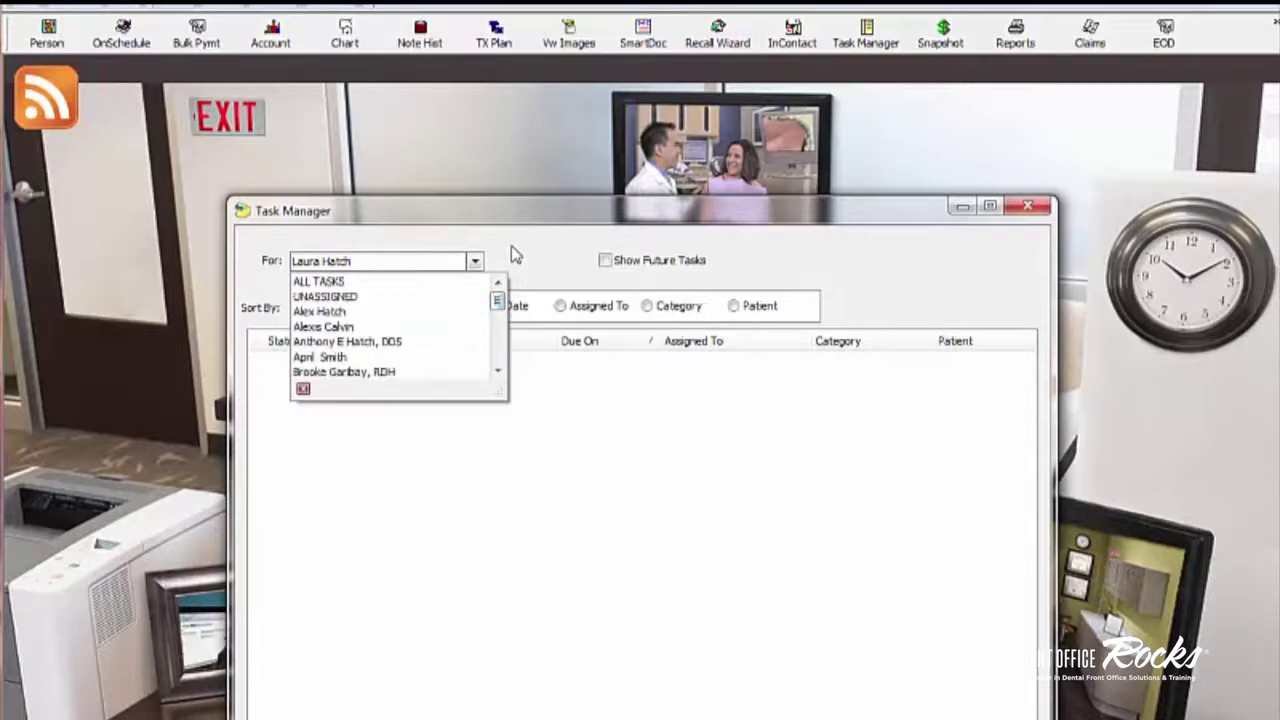
pyautogui.click(515, 255)
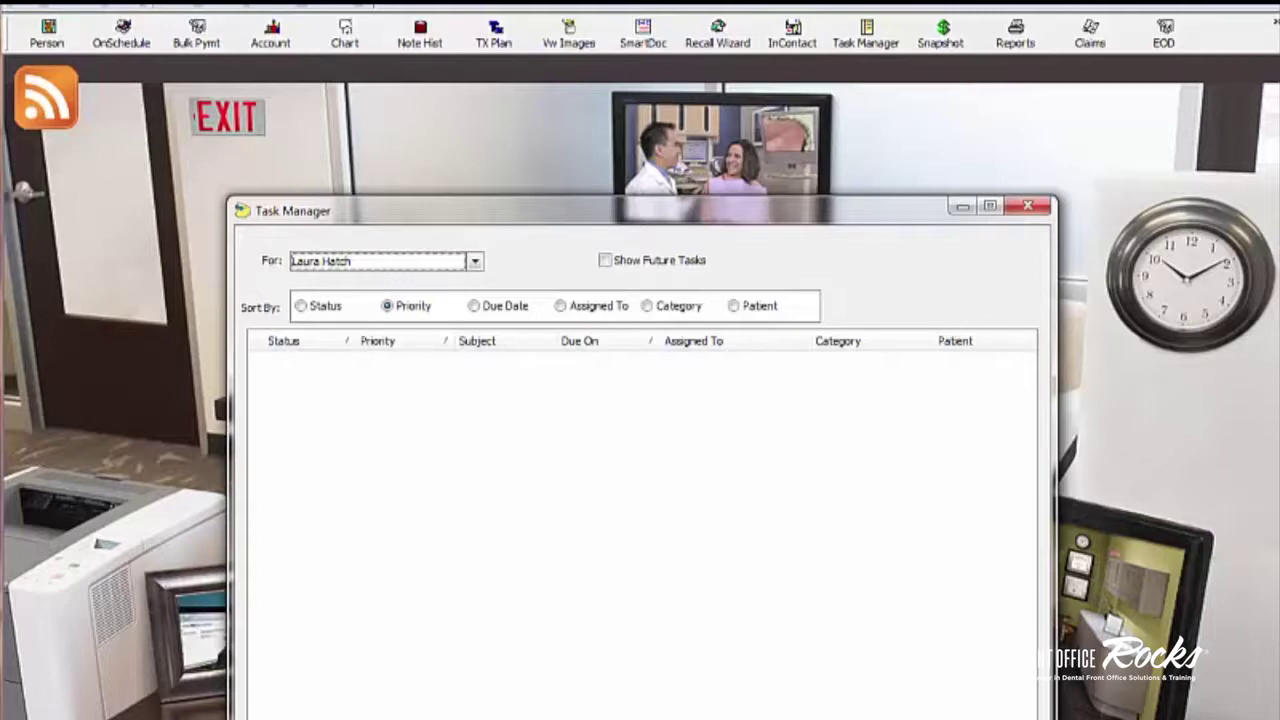
# Step: Start a new task 'Patient asked me to call back on Tuesday to schedule cleaning' and search patients for 'test'
pyautogui.hotkey('ctrl', 'n')
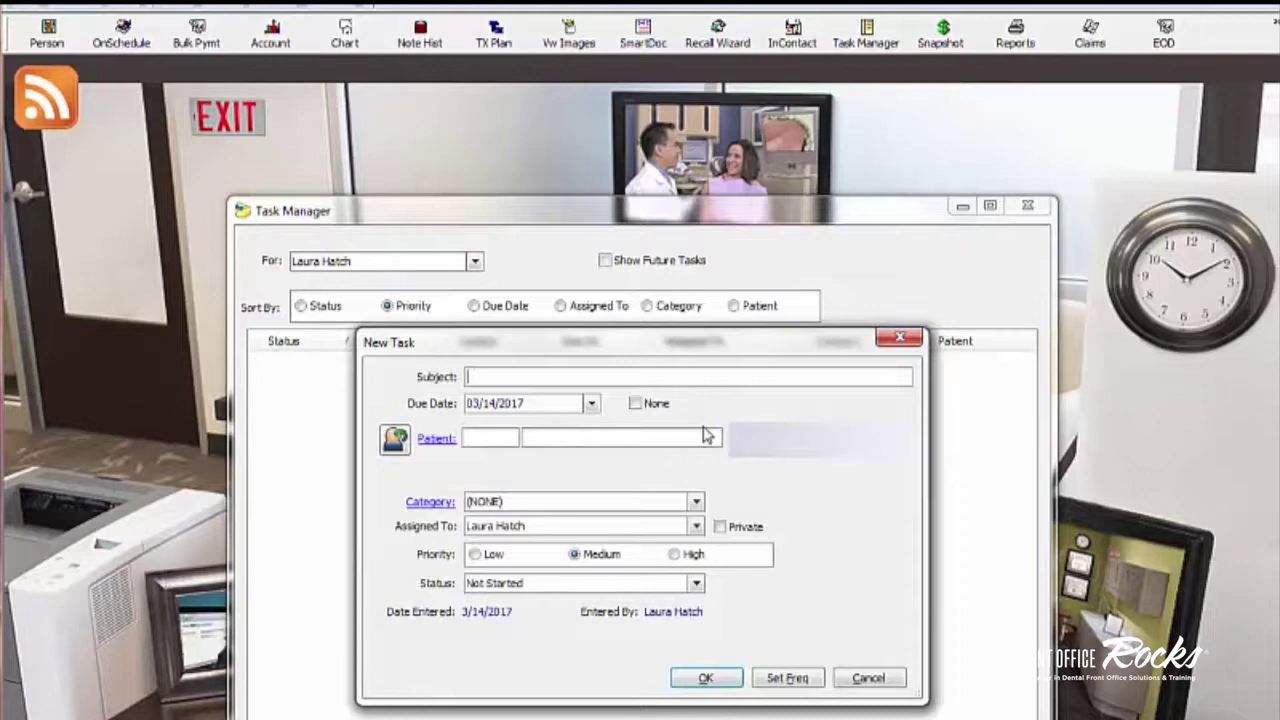
pyautogui.write('Patient asked me to call bac')
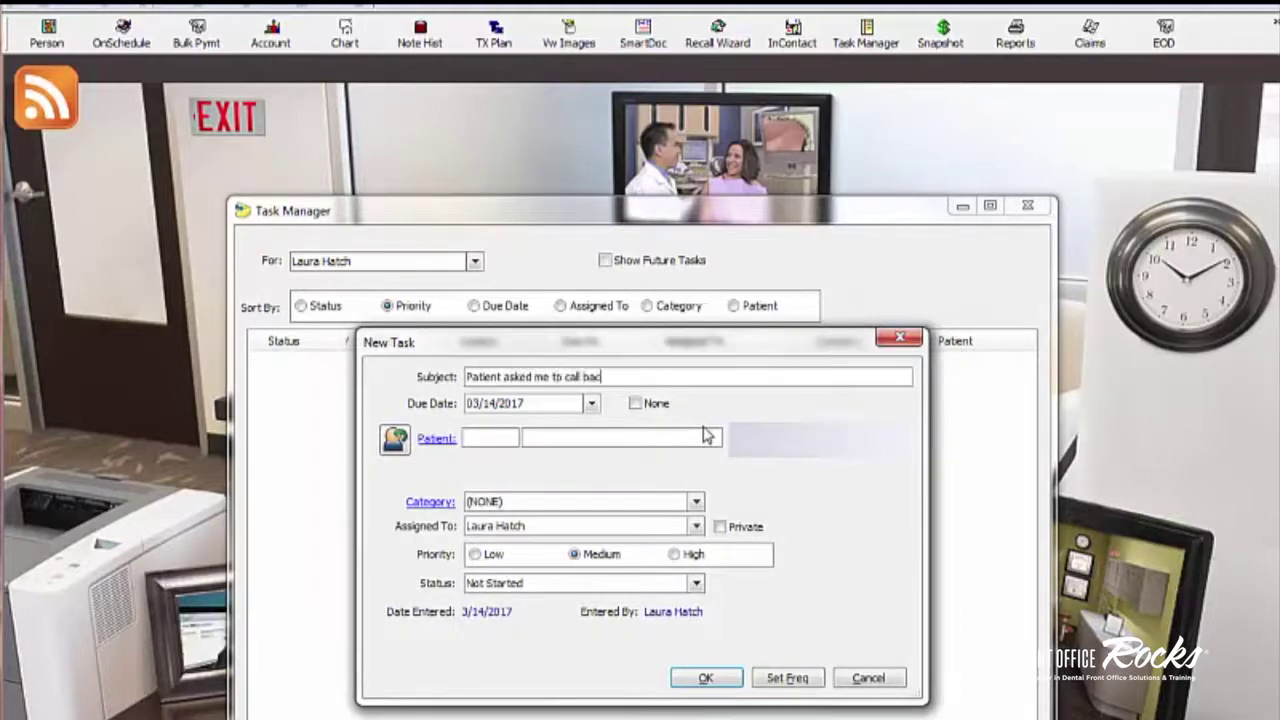
pyautogui.write('k on Tuesday to schedul')
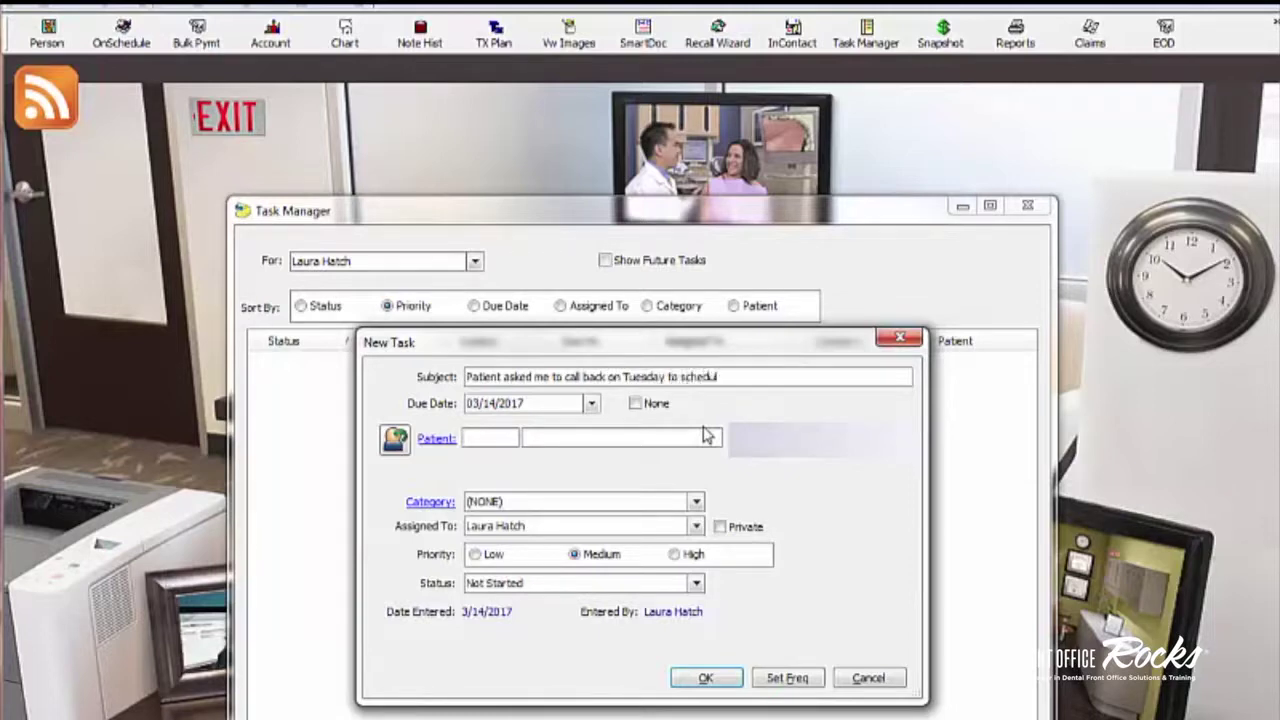
pyautogui.write('e cleaning')
pyautogui.click(547, 438)
pyautogui.write('test')
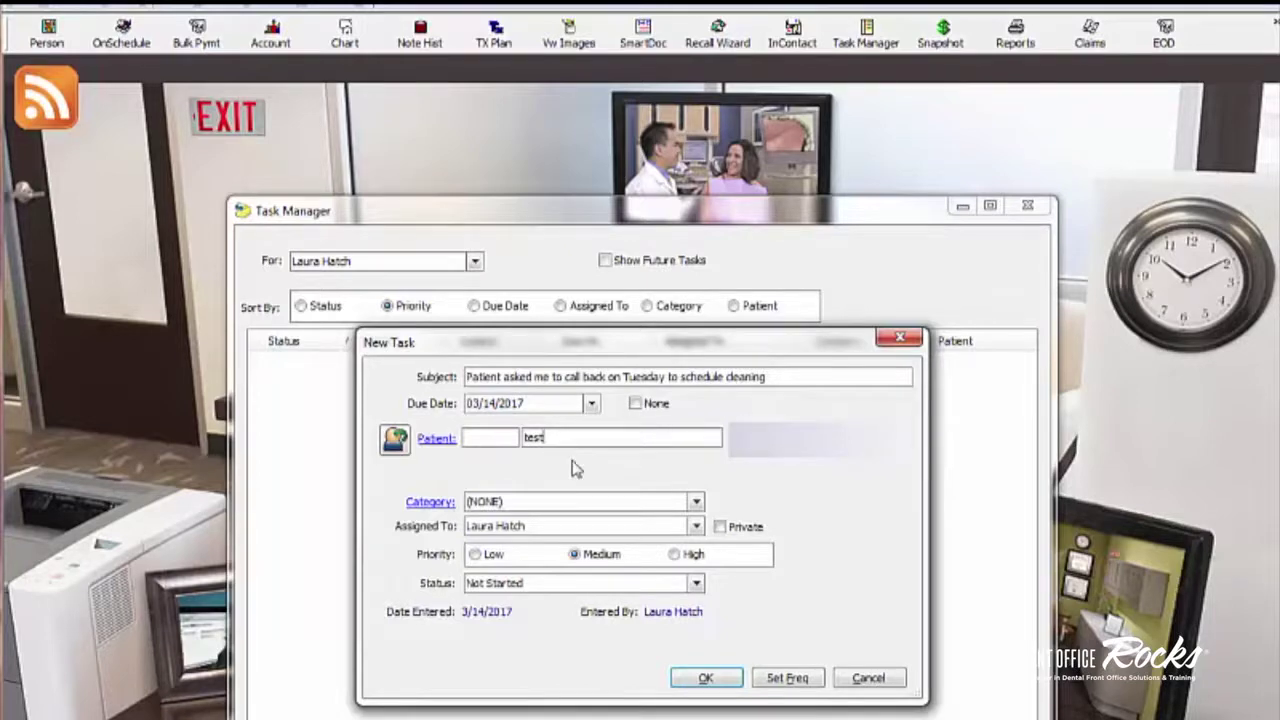
pyautogui.press('Tab')
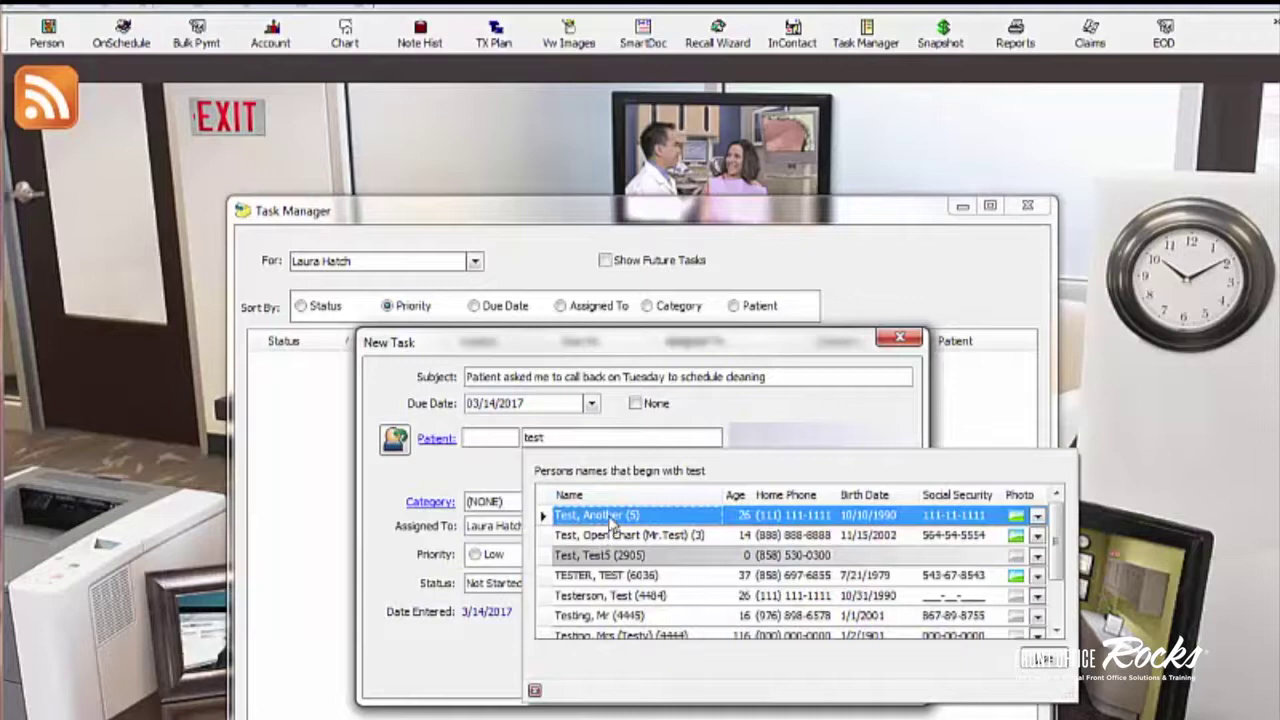
# Step: Attach the test patient, acknowledge its alerts, and set the due date to 03/21/2017
pyautogui.doubleClick(609, 516)
pyautogui.click(643, 566)
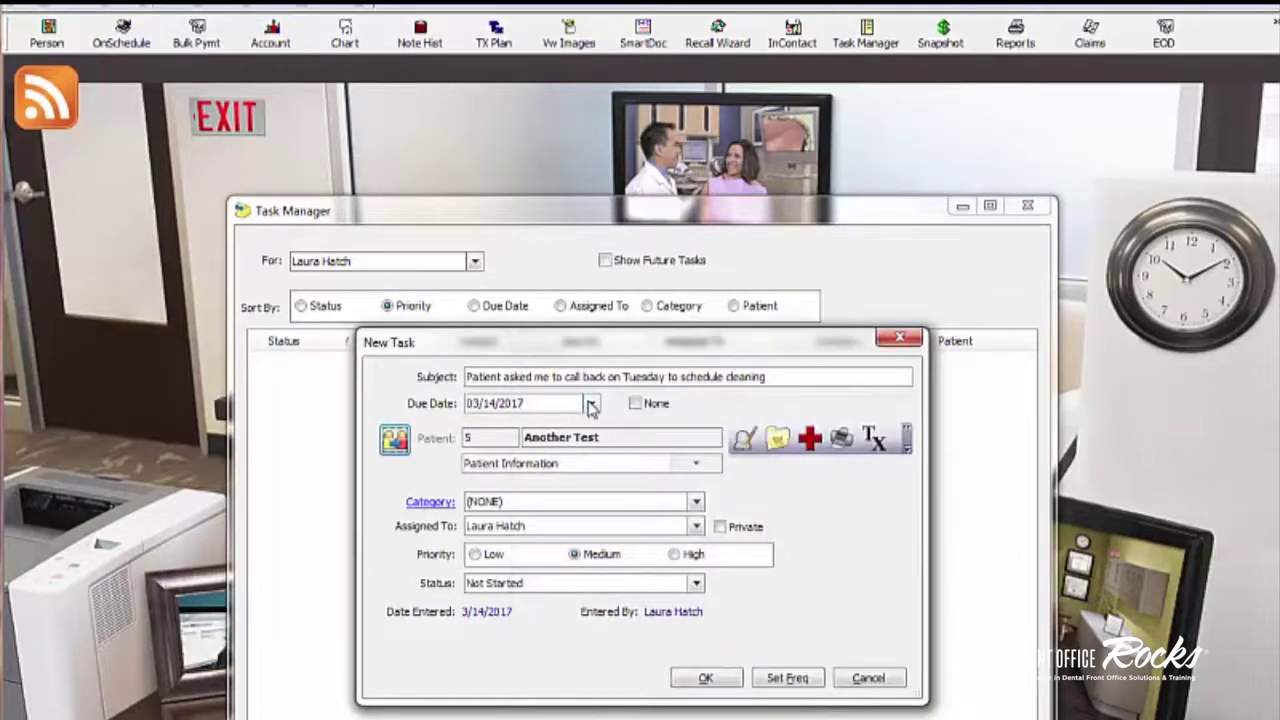
pyautogui.click(591, 403)
pyautogui.click(567, 555)
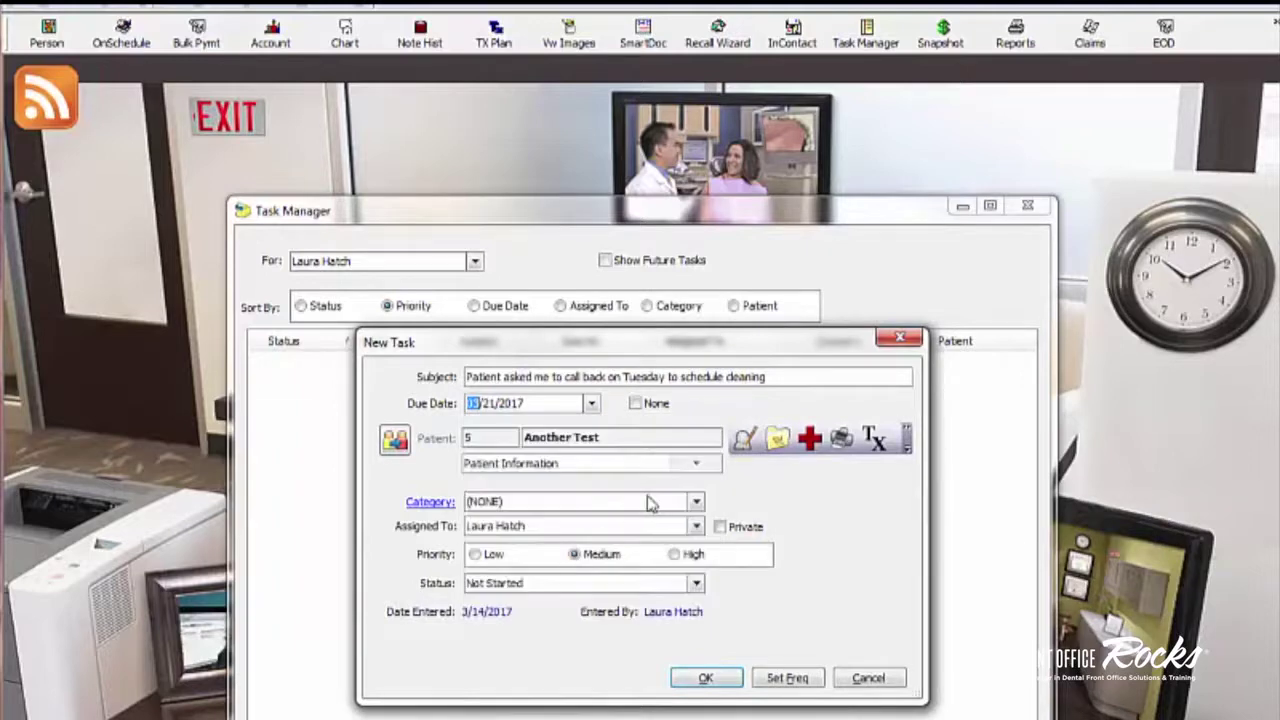
pyautogui.click(546, 452)
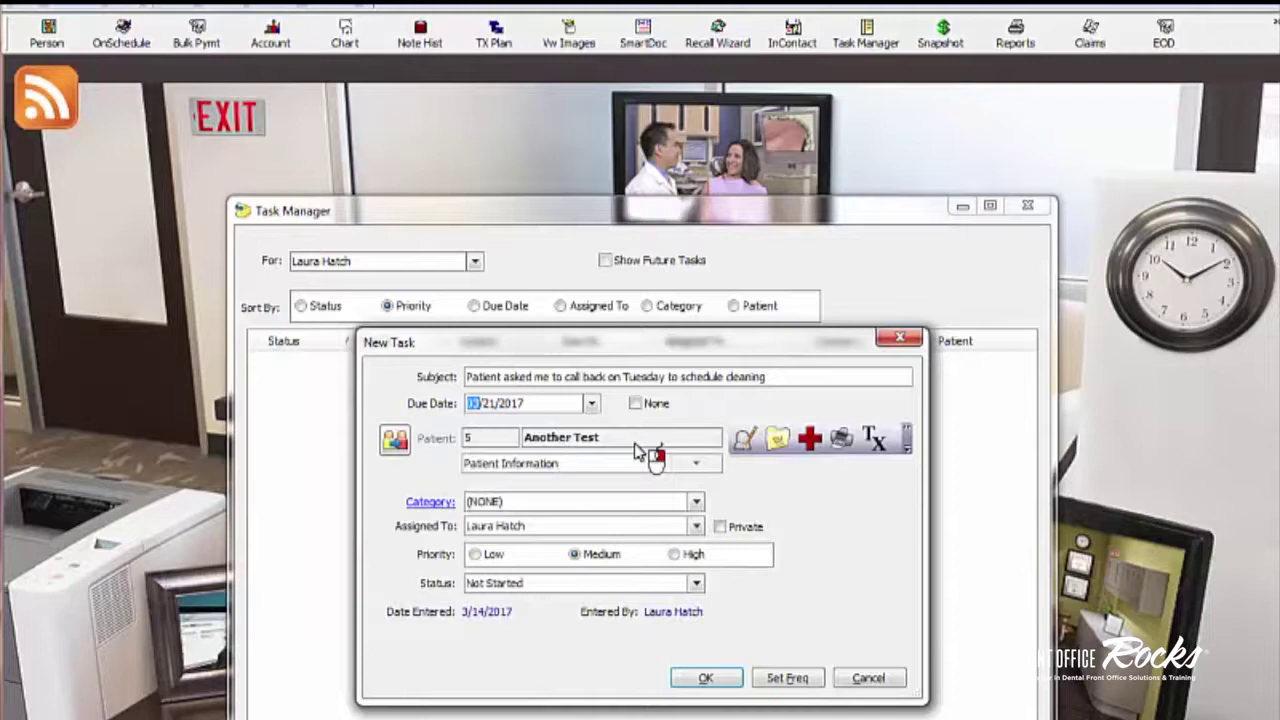
pyautogui.click(696, 502)
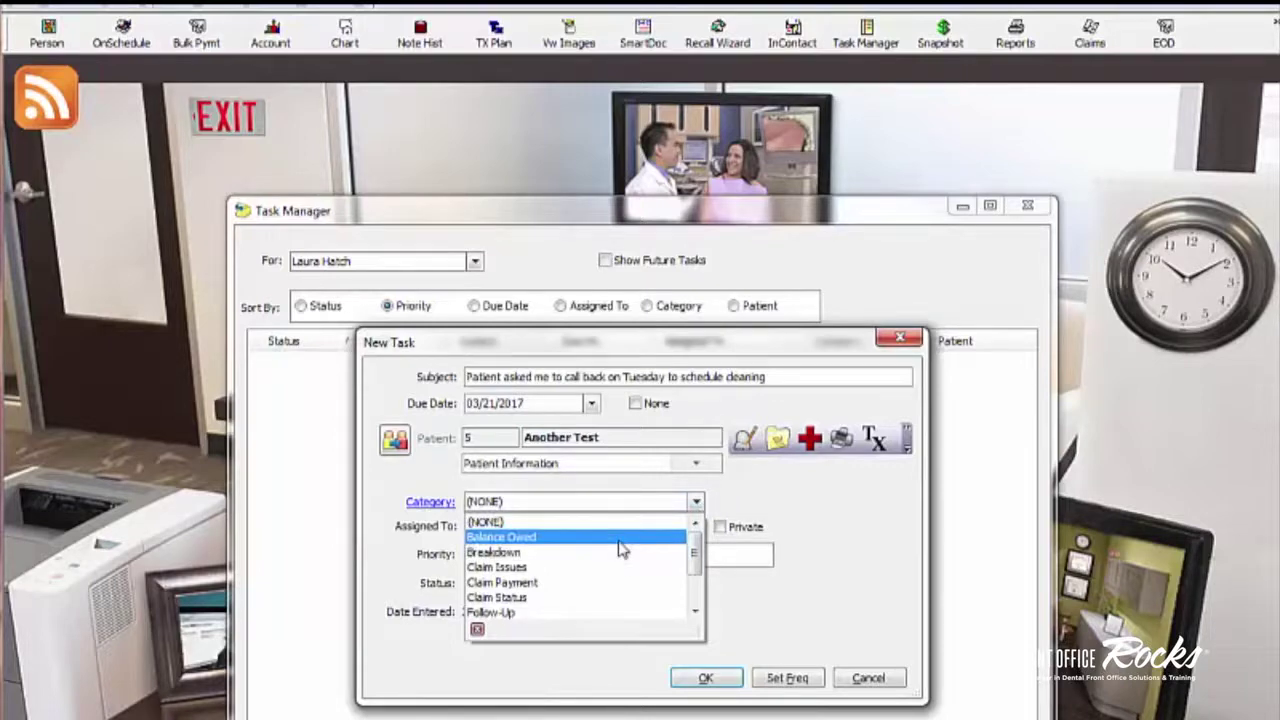
# Step: Set the task category to Pt Recall and view the Task Category List with its colours
pyautogui.scroll(-1, 620, 568)
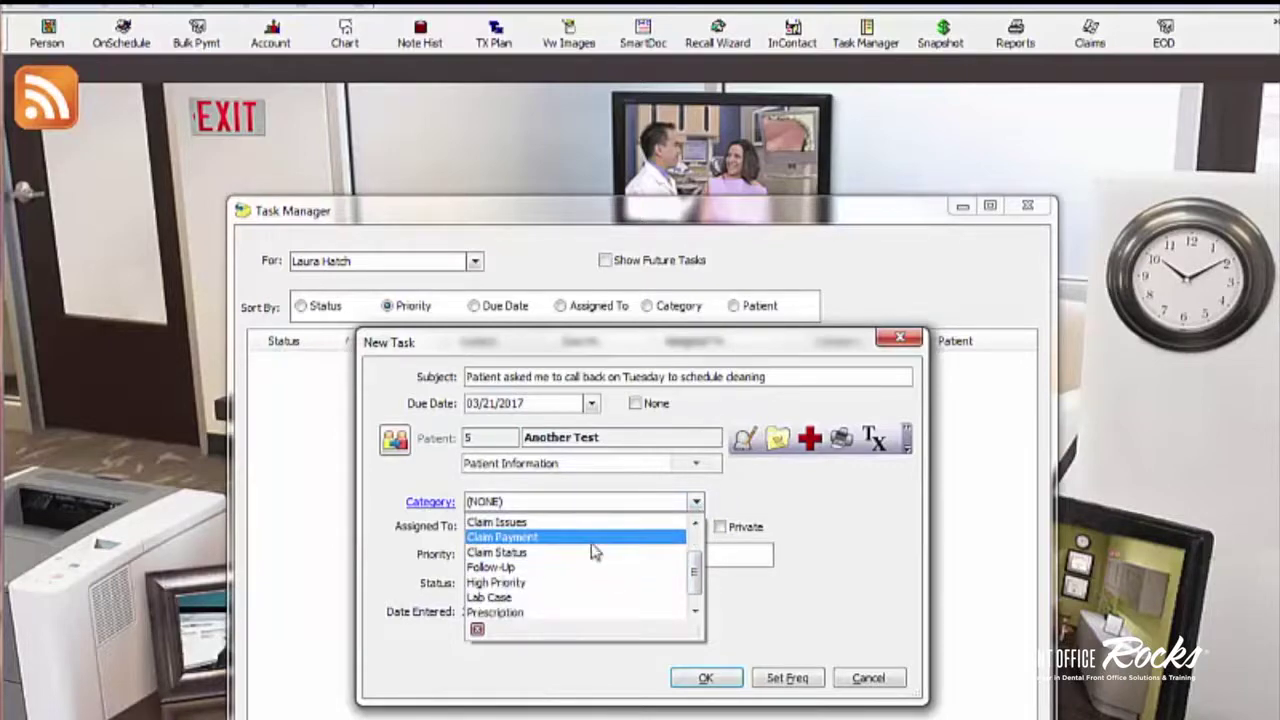
pyautogui.scroll(-1, 593, 541)
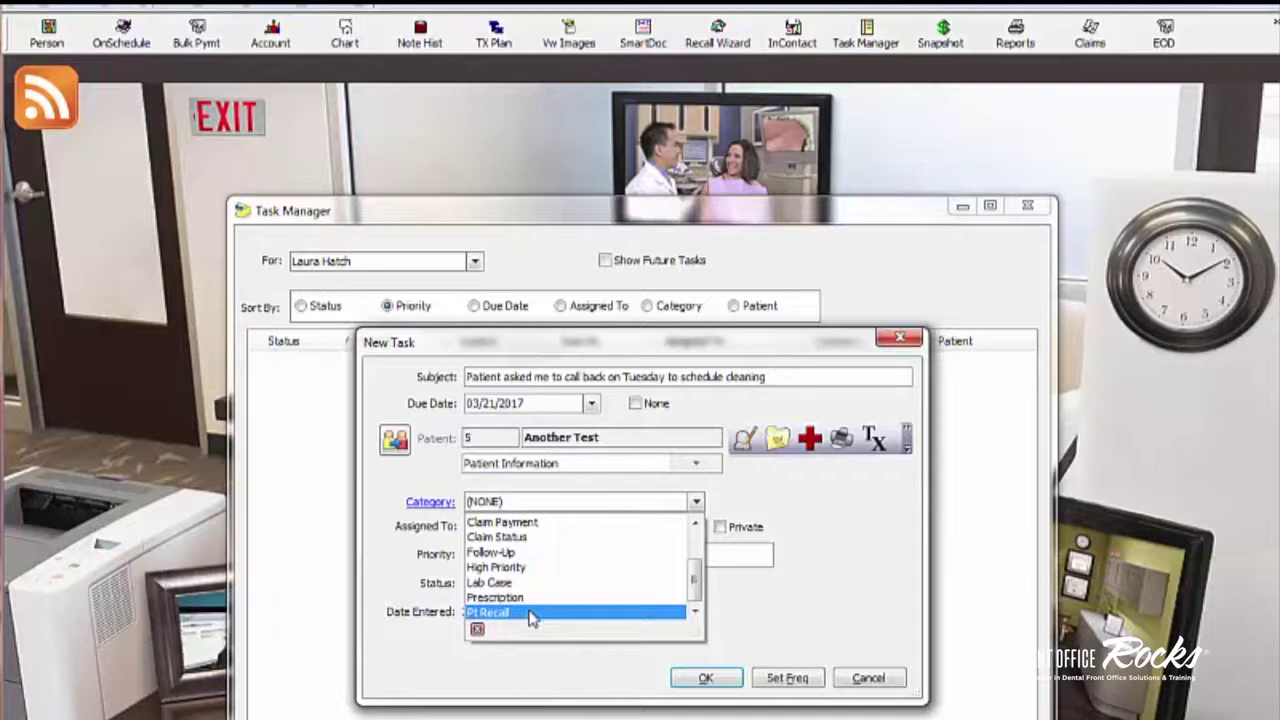
pyautogui.click(530, 613)
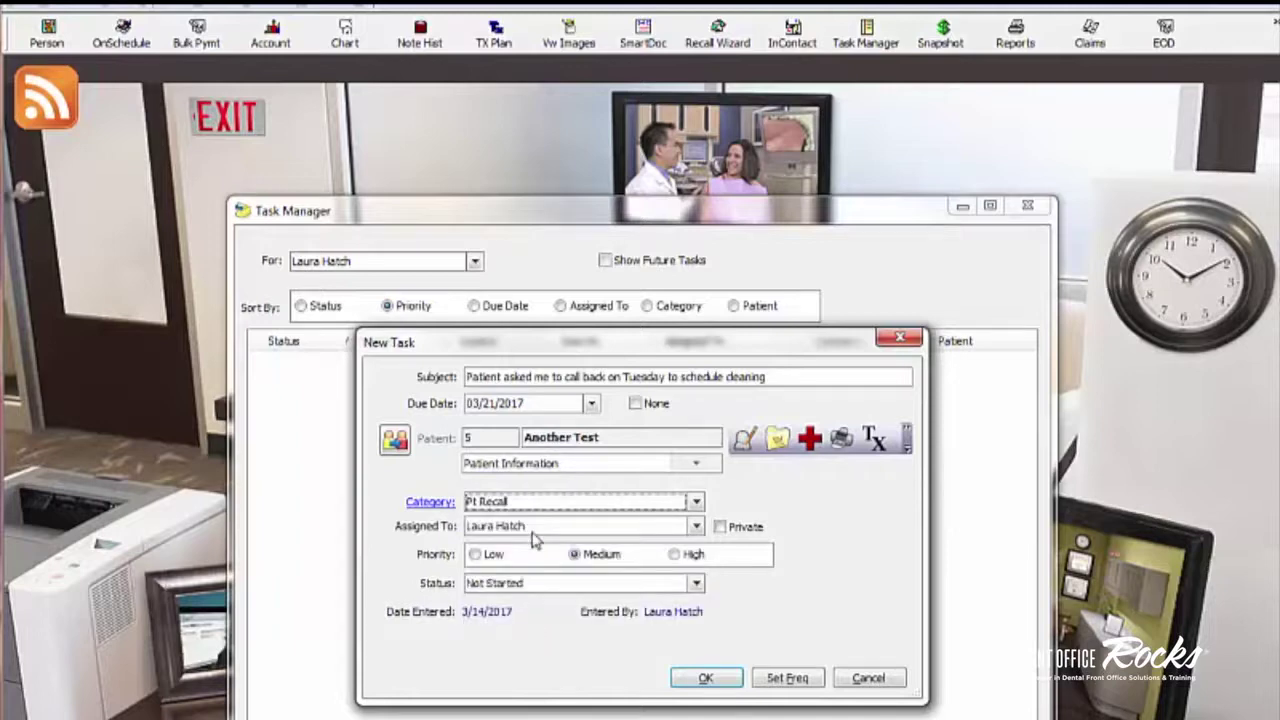
pyautogui.click(430, 502)
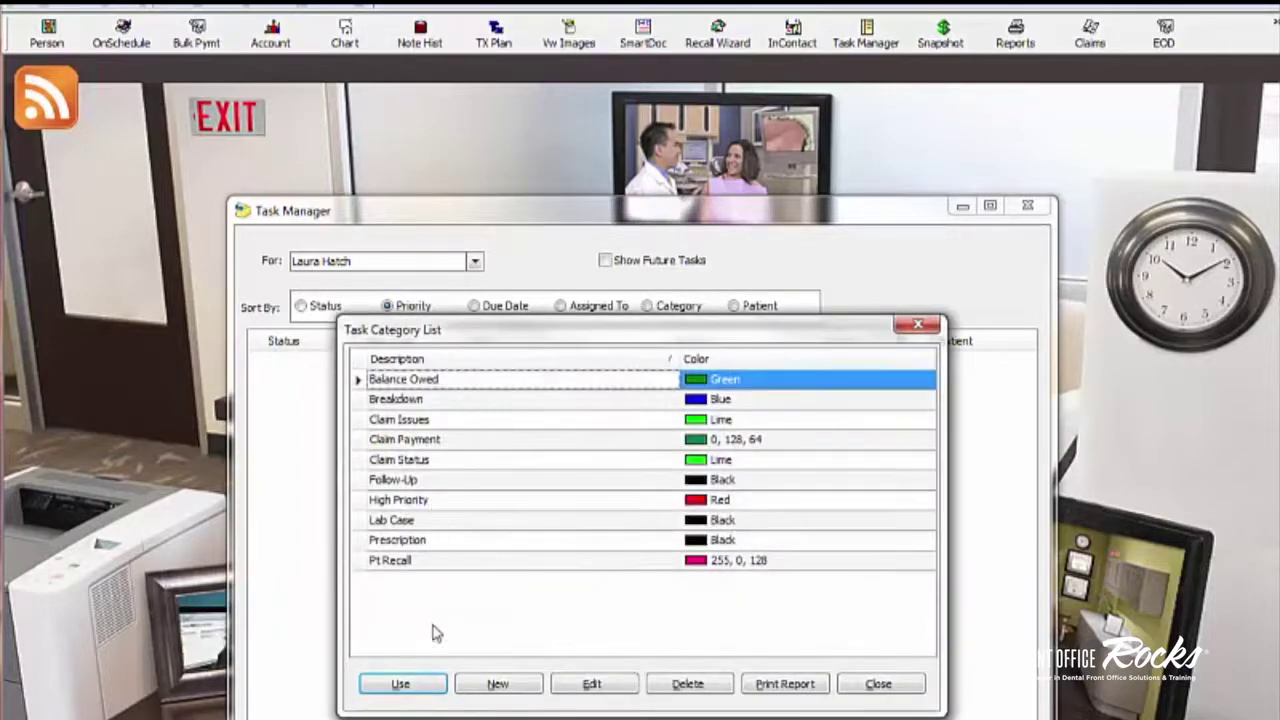
pyautogui.click(903, 331)
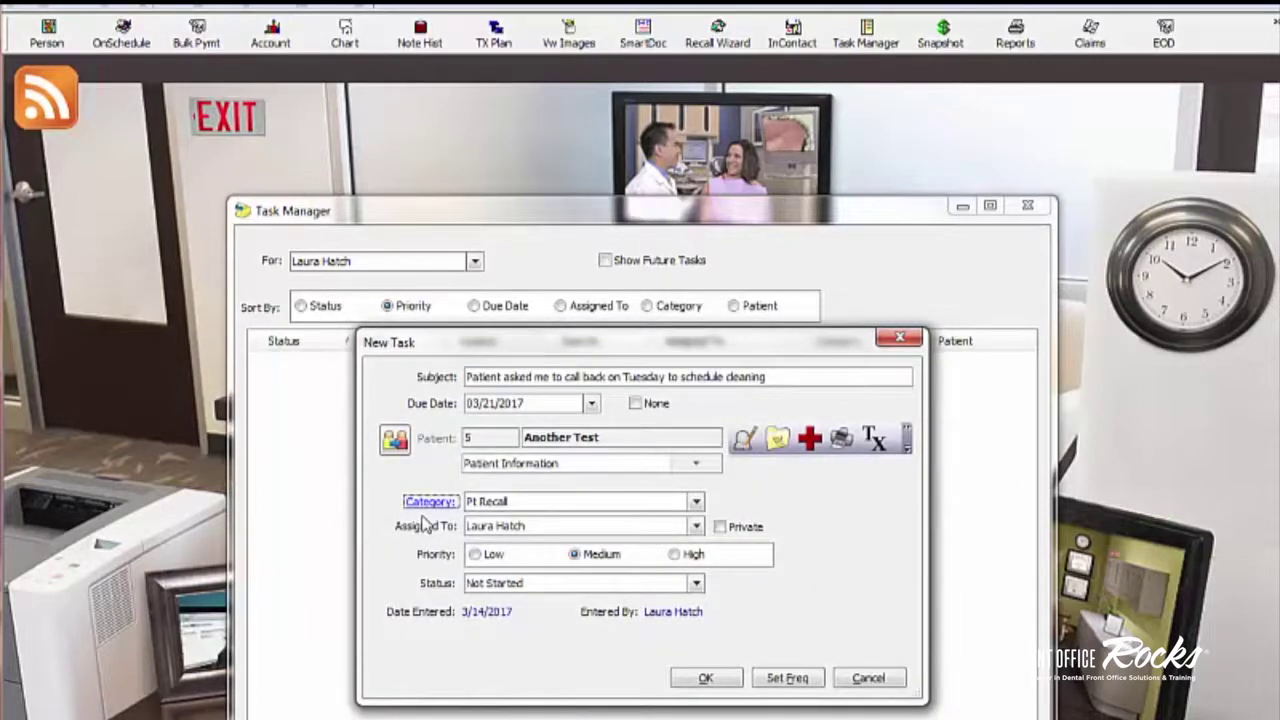
pyautogui.click(432, 503)
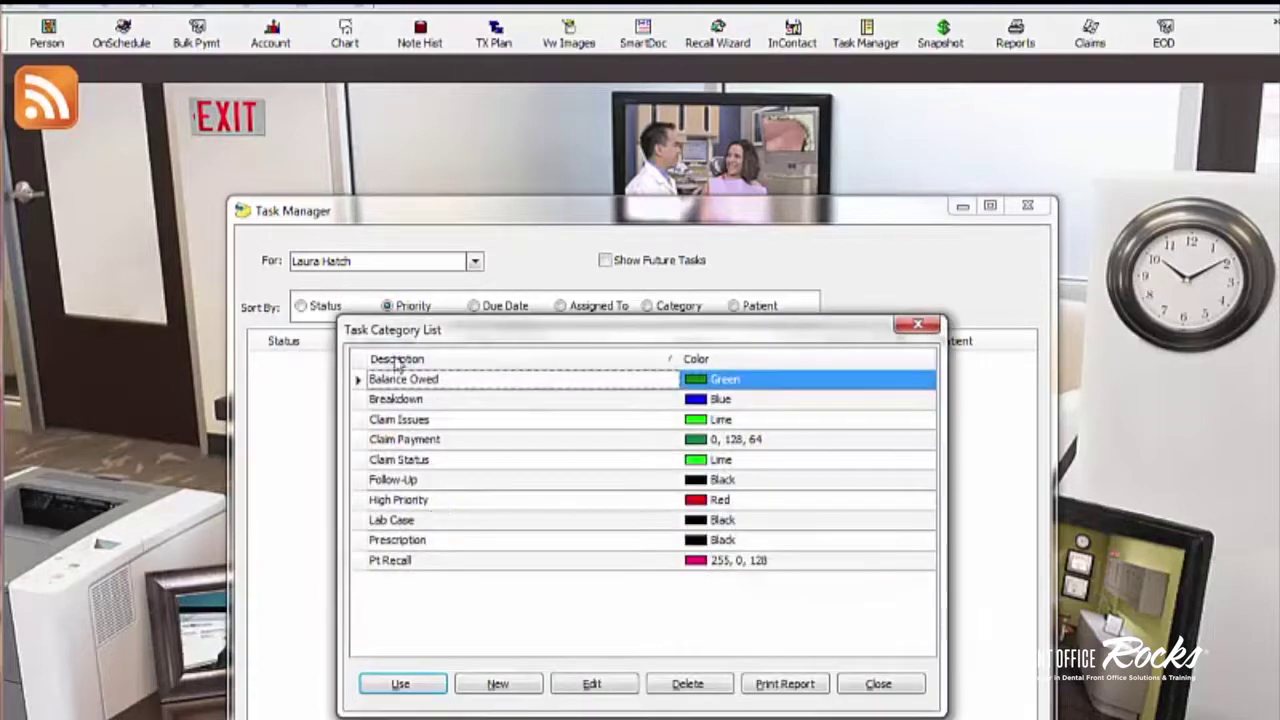
# Step: Add a 'Post op calls' task category coloured Gainsboro
pyautogui.click(527, 688)
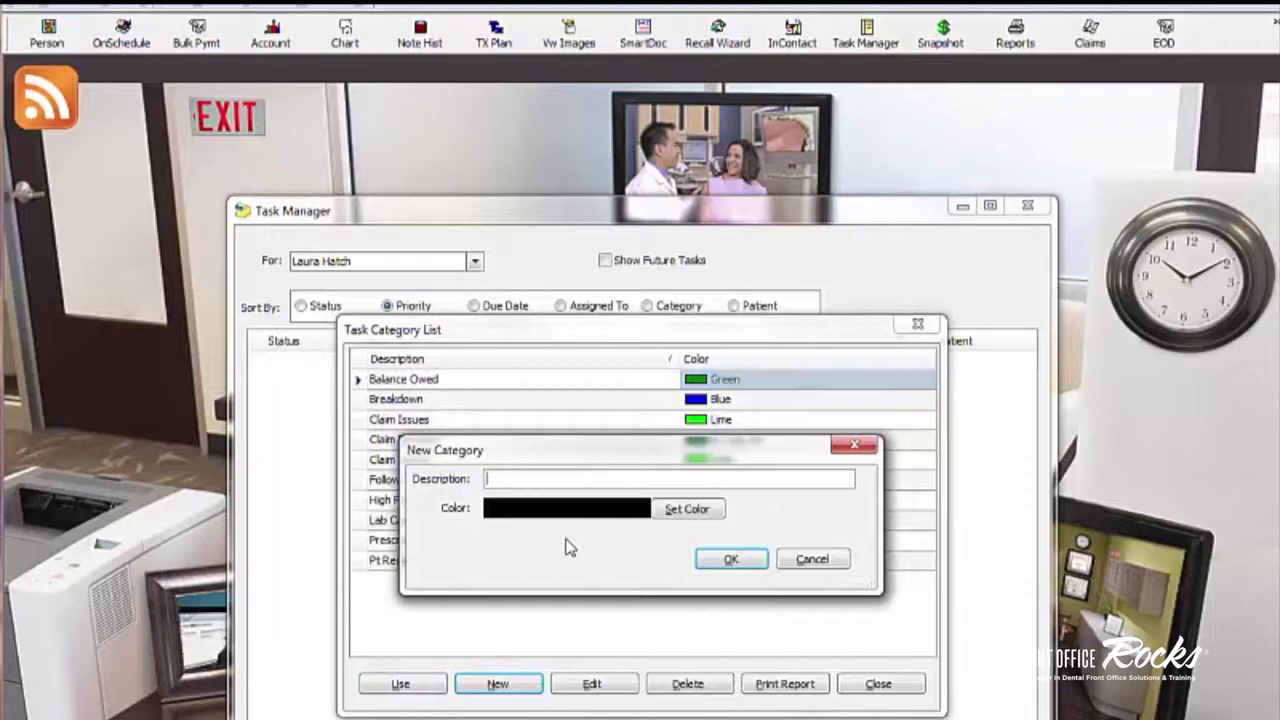
pyautogui.write('Post op calls')
pyautogui.click(692, 516)
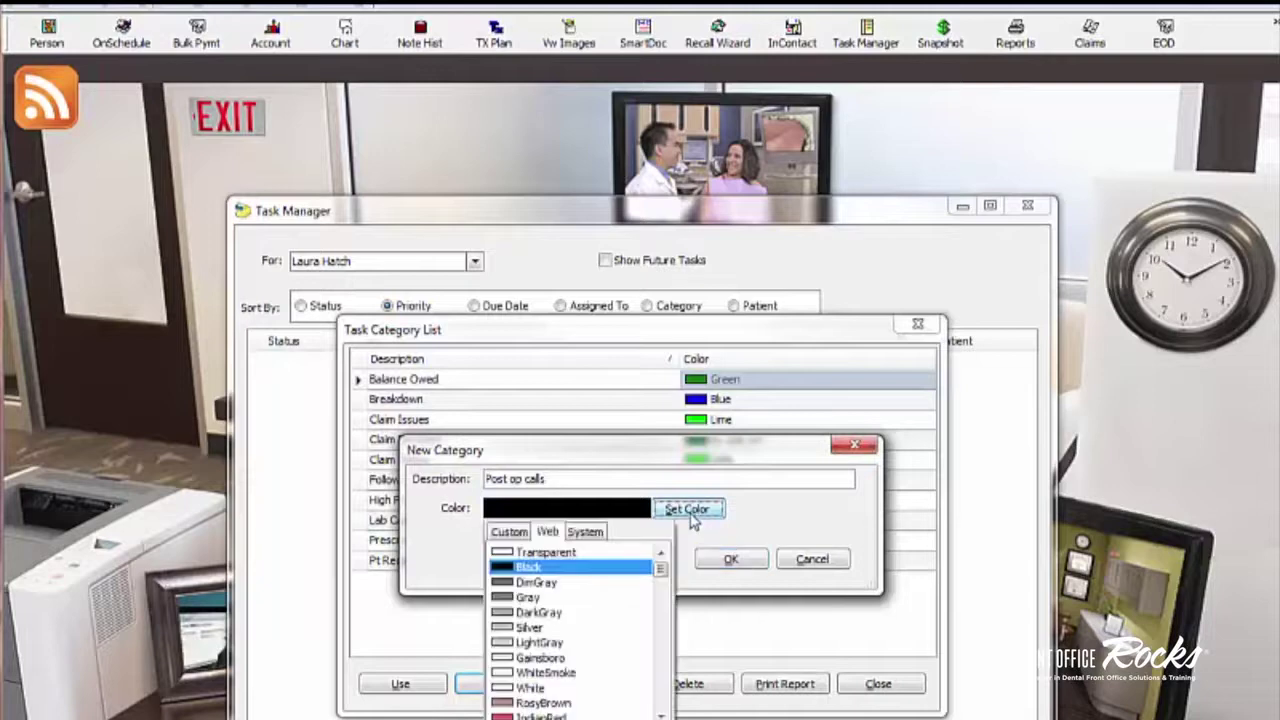
pyautogui.click(570, 659)
pyautogui.click(731, 560)
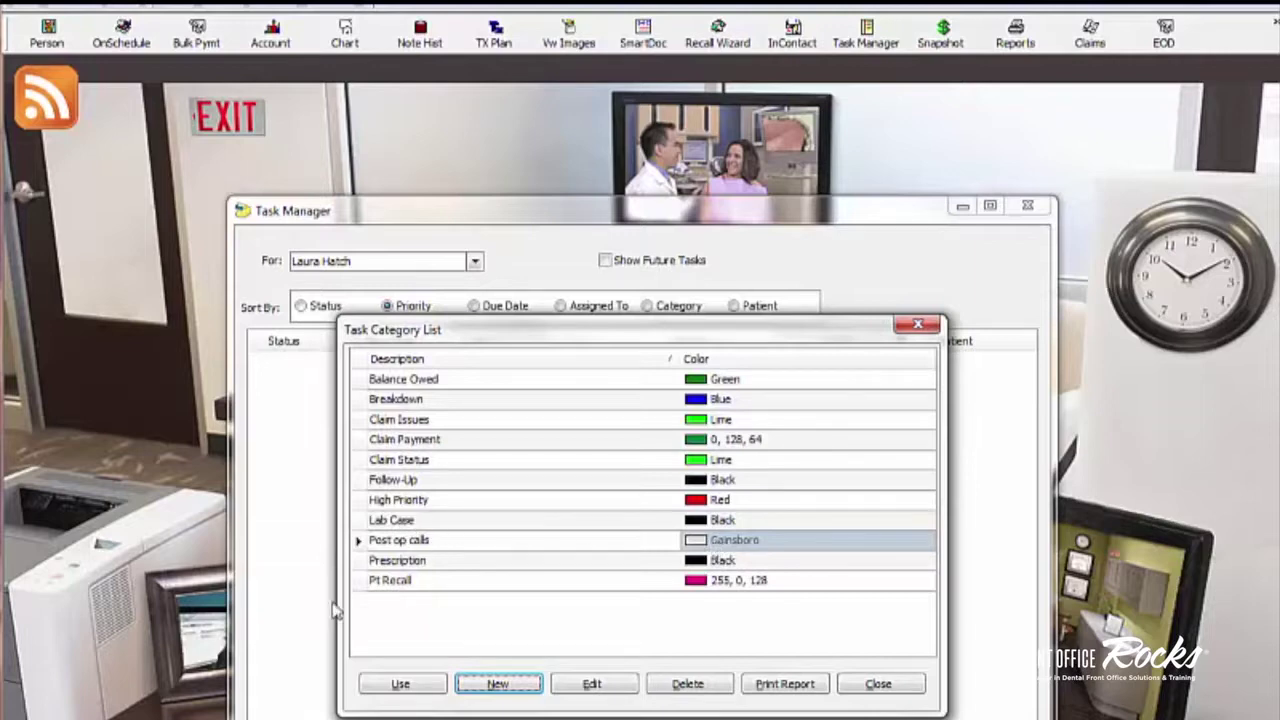
# Step: Delete the Claim Payment category and confirm the deletion
pyautogui.click(418, 441)
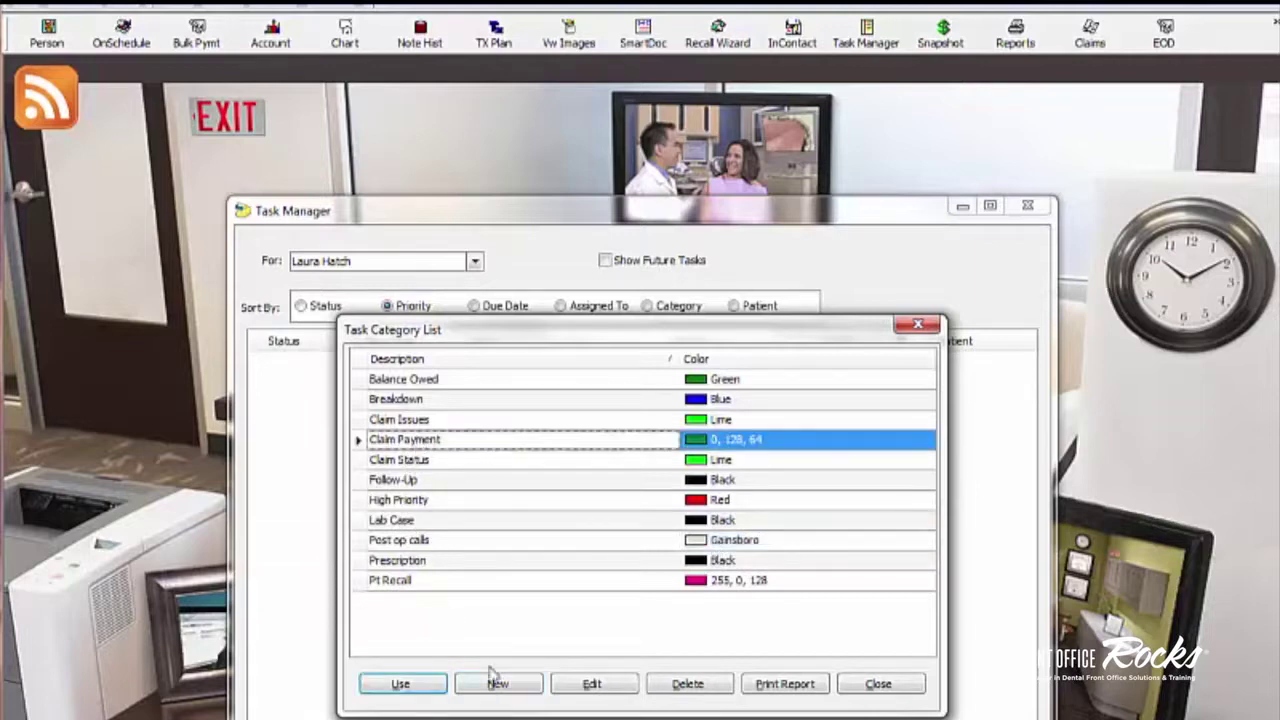
pyautogui.click(690, 688)
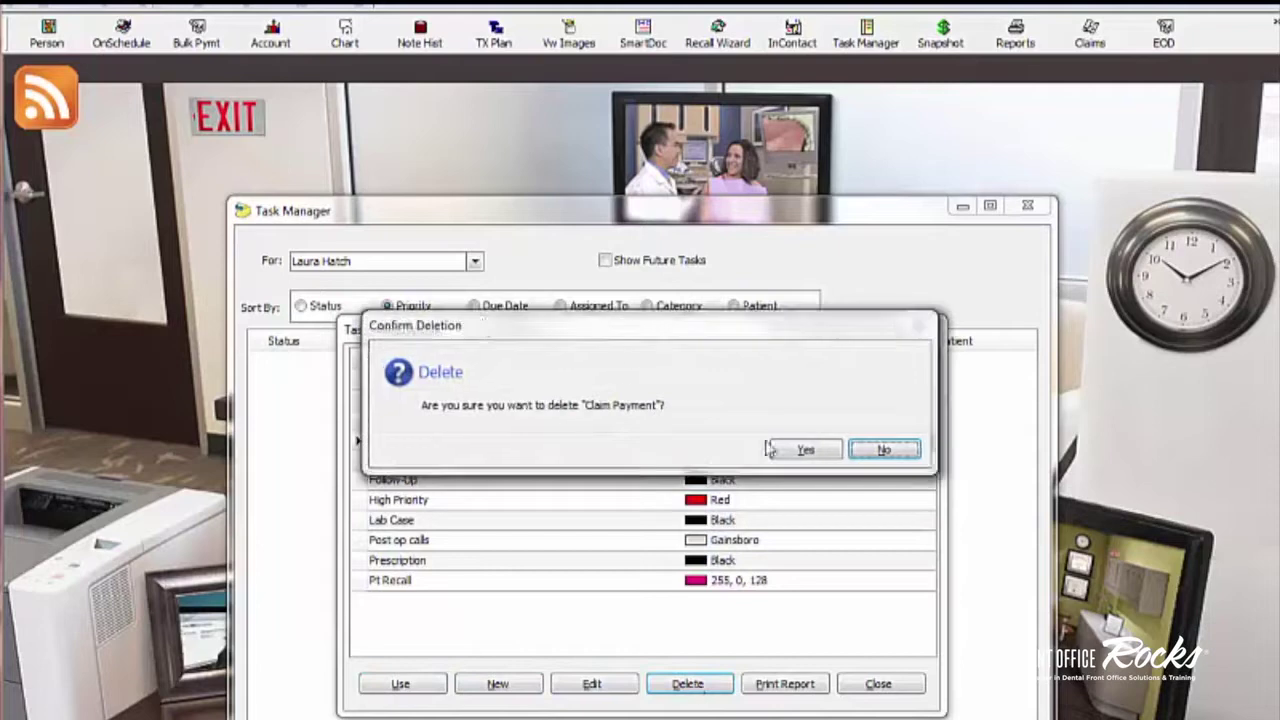
pyautogui.click(803, 449)
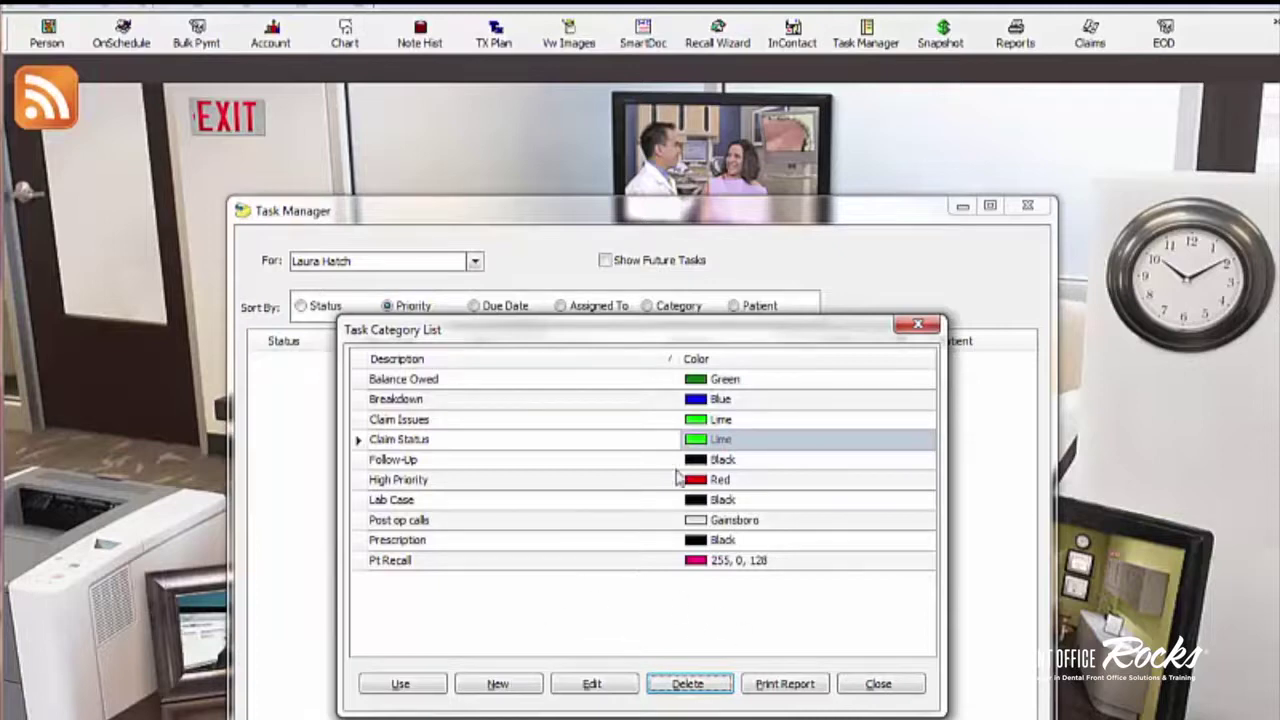
# Step: Close the category list, keep the current staff assignee, and toggle the task's Private setting
pyautogui.click(900, 690)
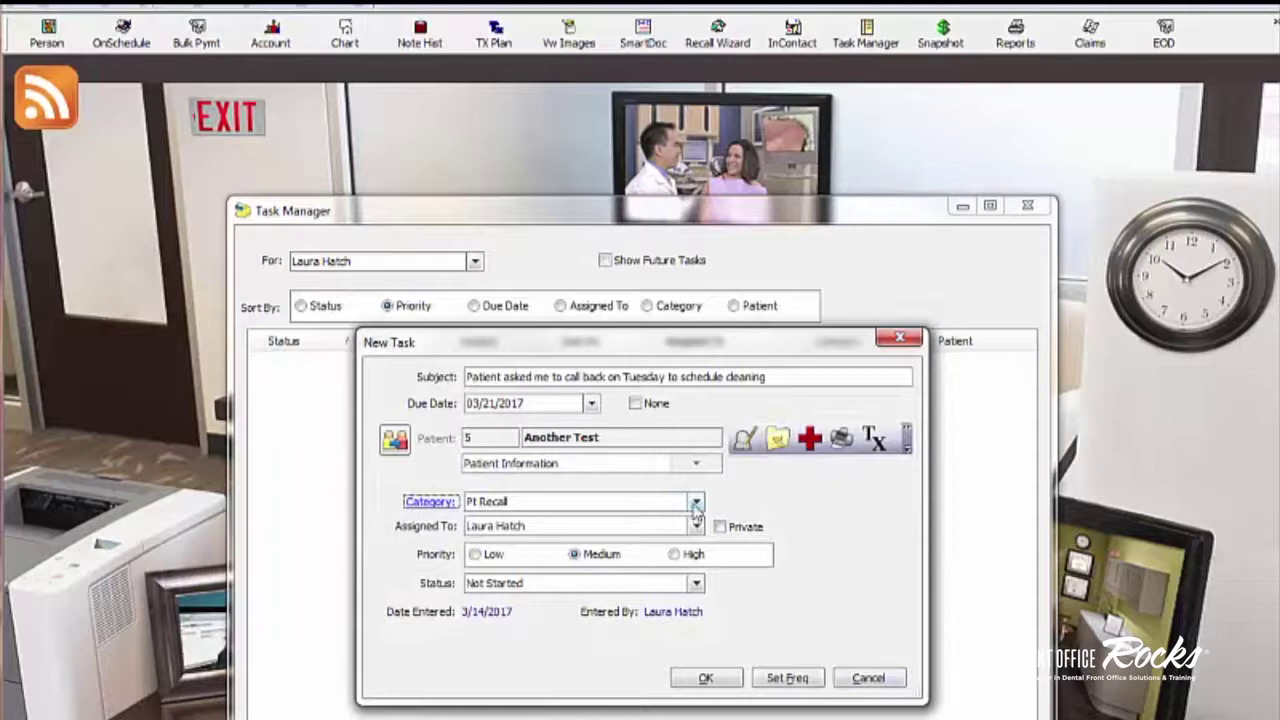
pyautogui.click(696, 527)
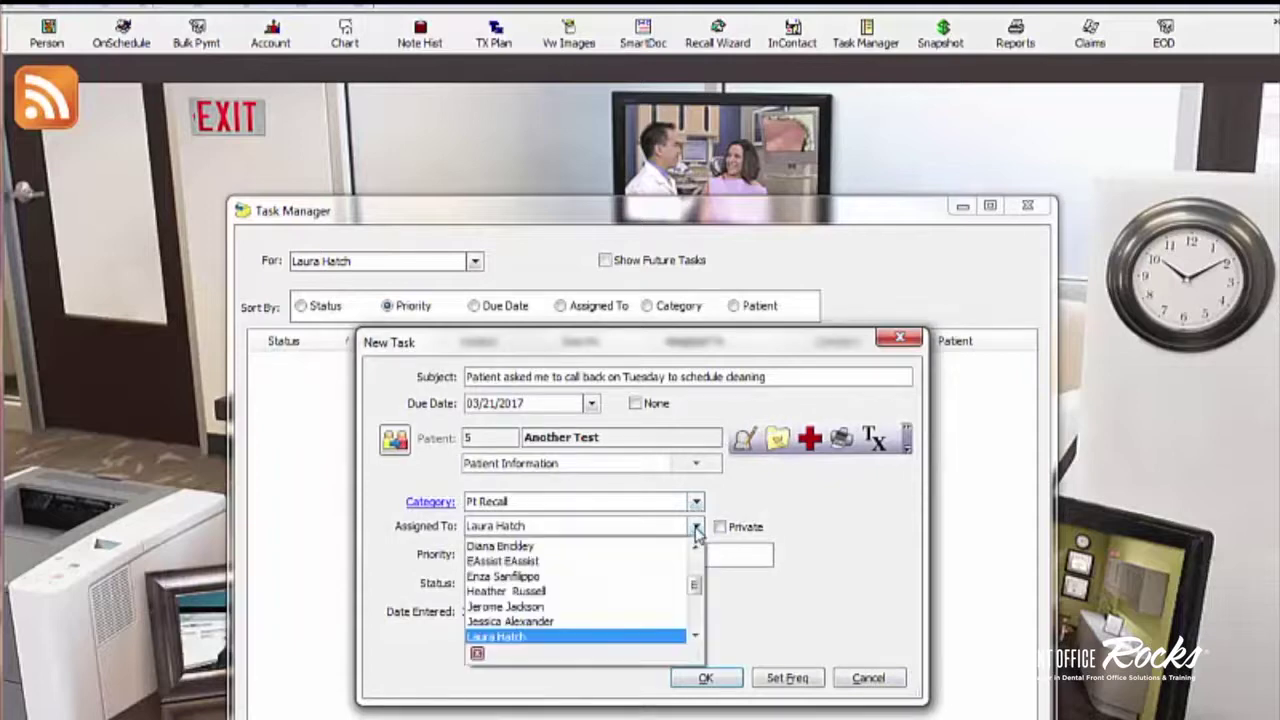
pyautogui.click(697, 530)
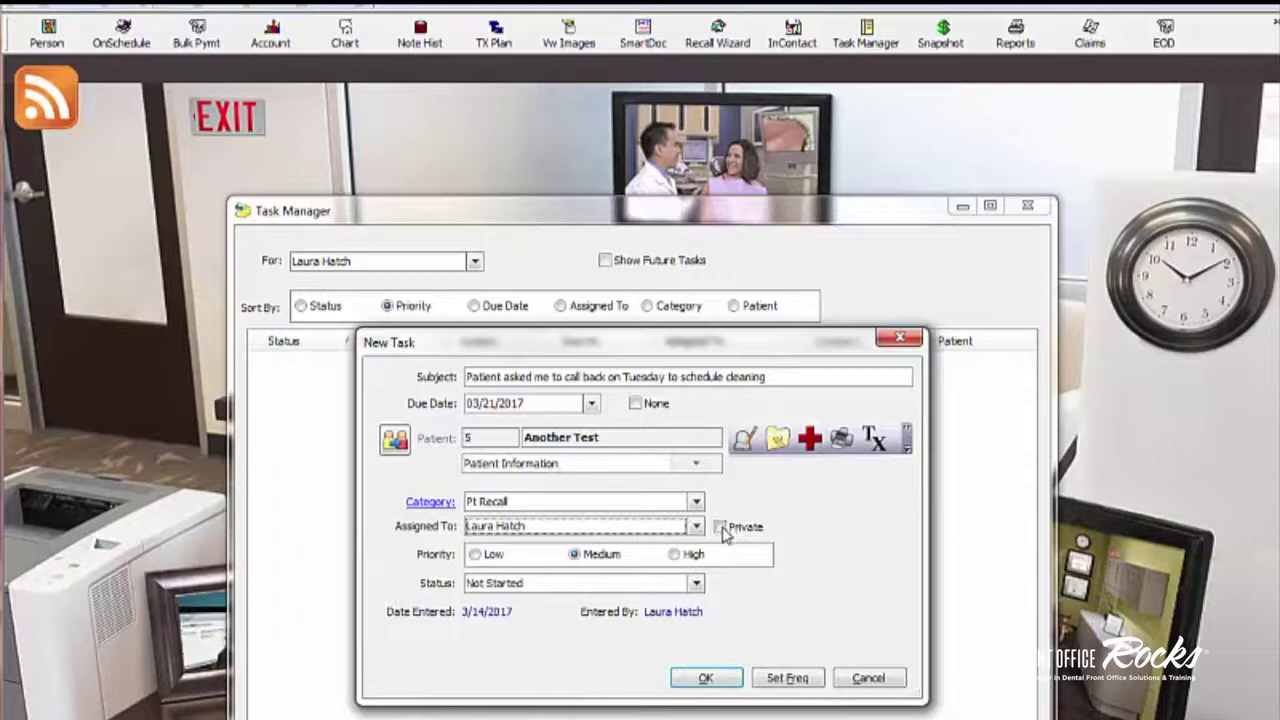
pyautogui.click(722, 532)
pyautogui.click(722, 531)
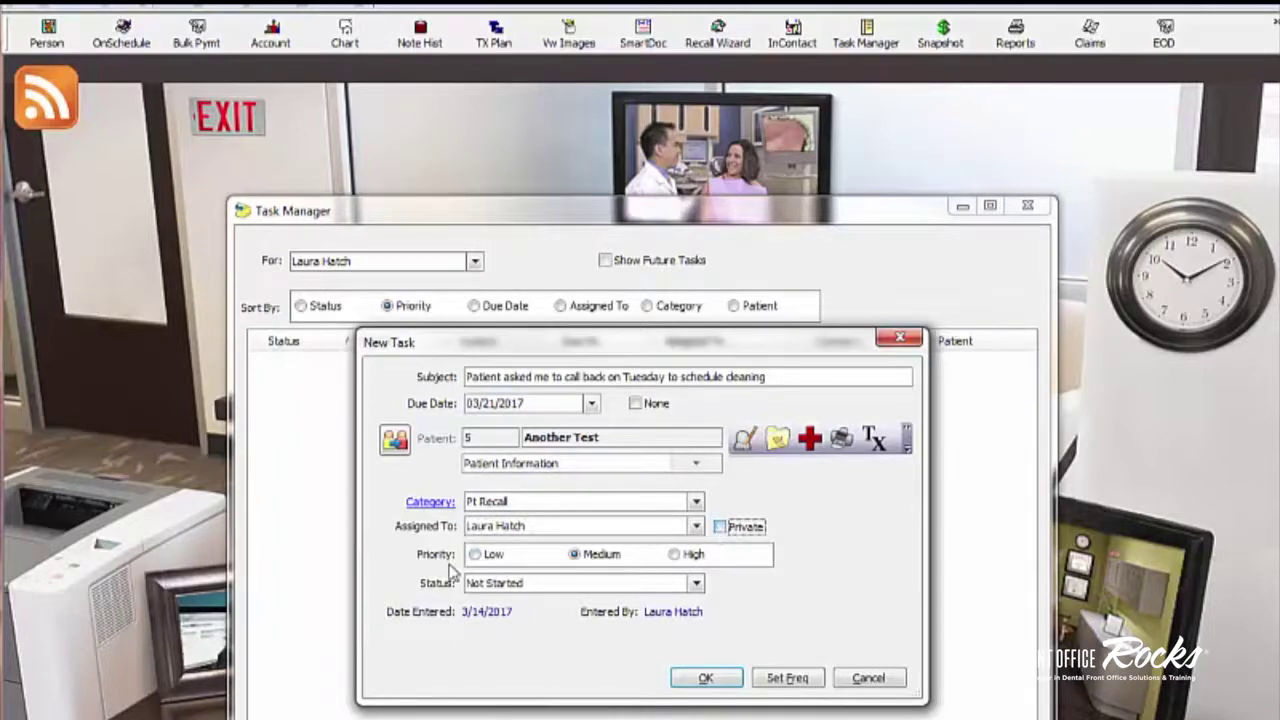
pyautogui.click(724, 532)
# Step: Set the cleaning-call task's priority to High
pyautogui.click(488, 556)
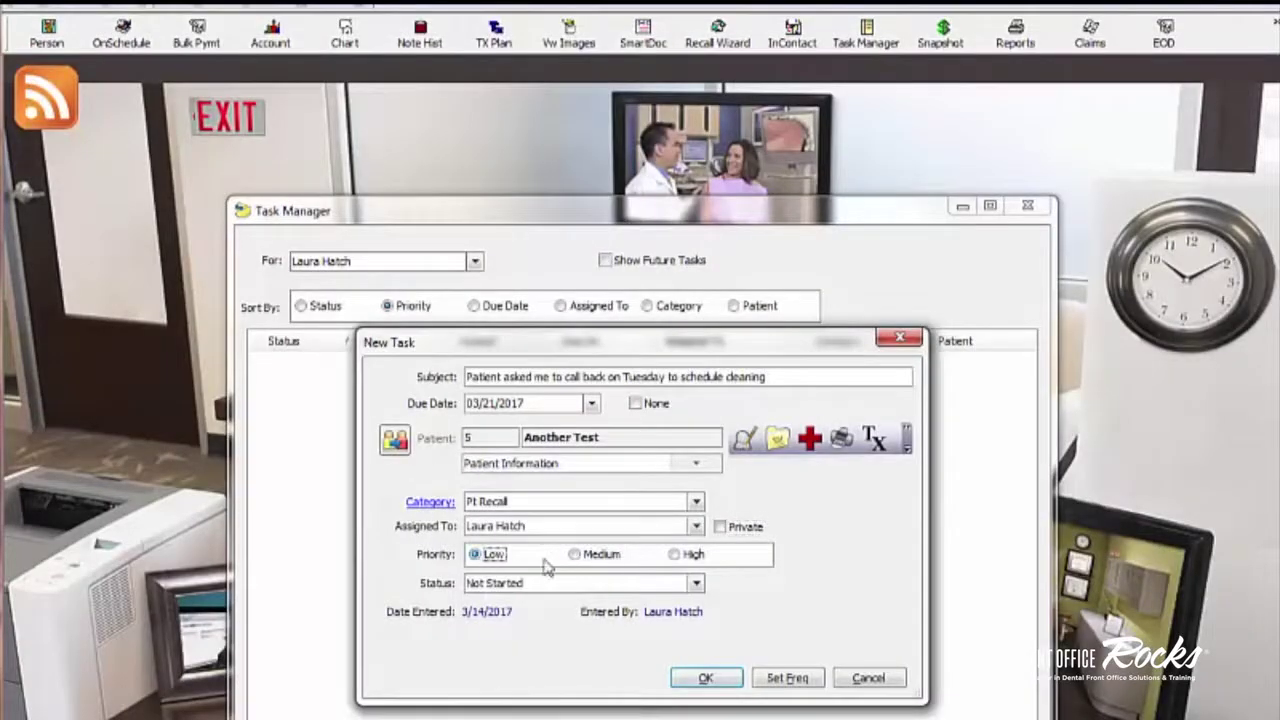
pyautogui.click(600, 556)
pyautogui.click(688, 558)
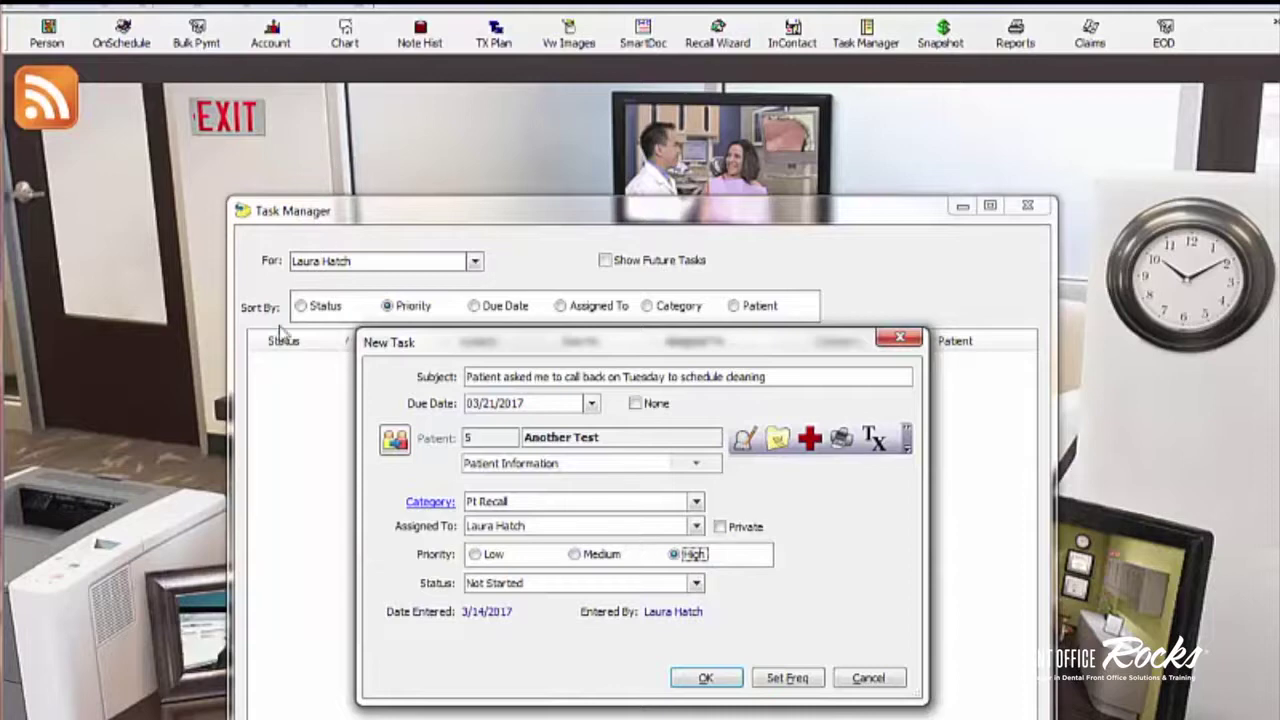
# Step: Set the task's status to In Progress
pyautogui.click(697, 584)
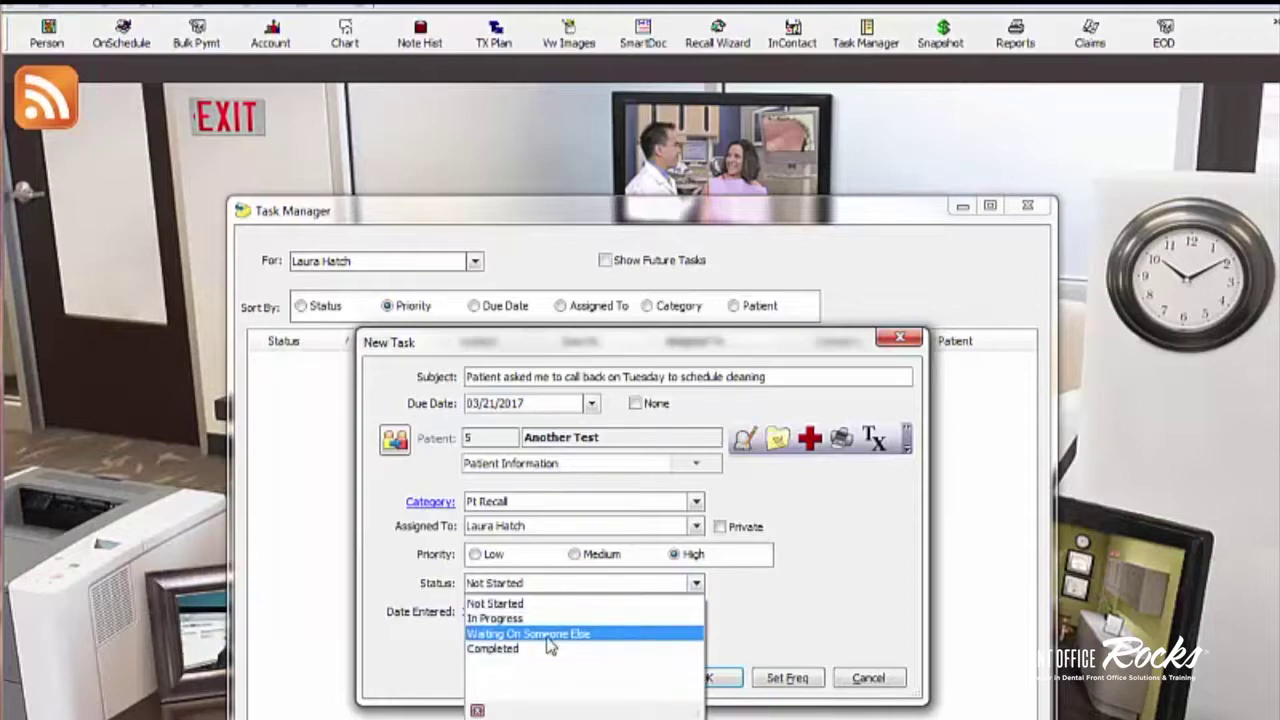
pyautogui.click(641, 636)
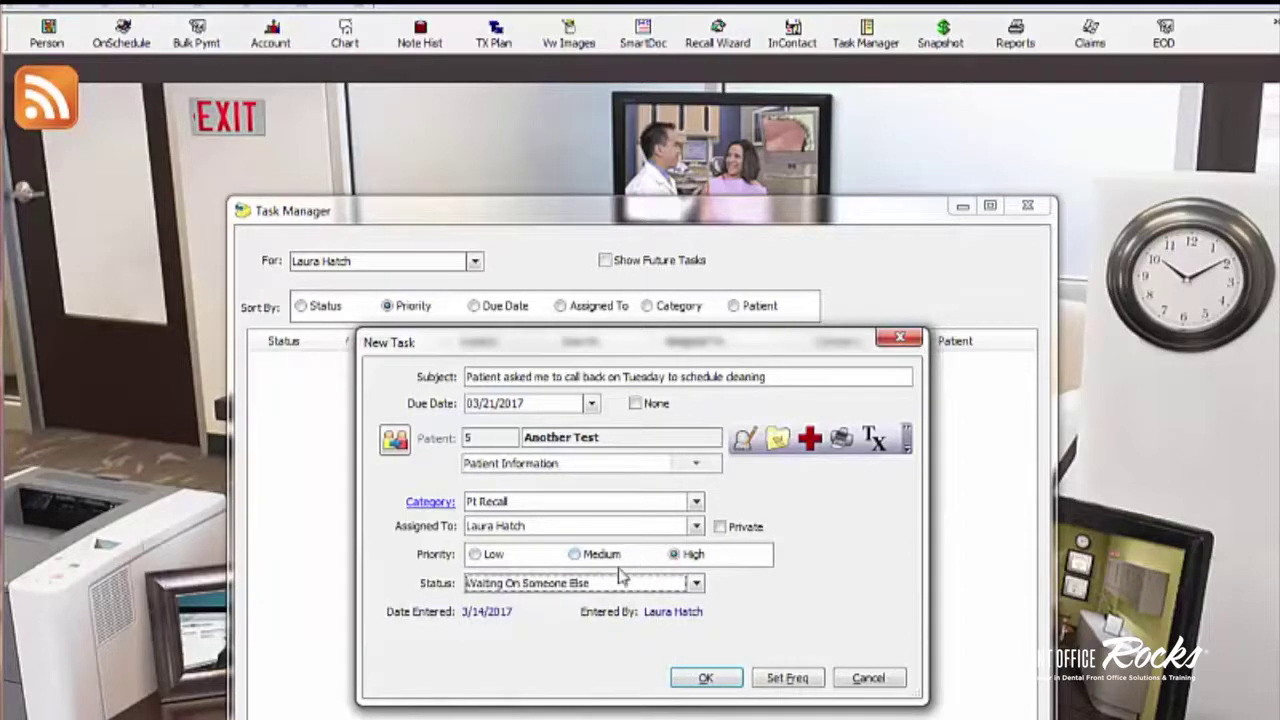
pyautogui.click(696, 584)
pyautogui.click(675, 620)
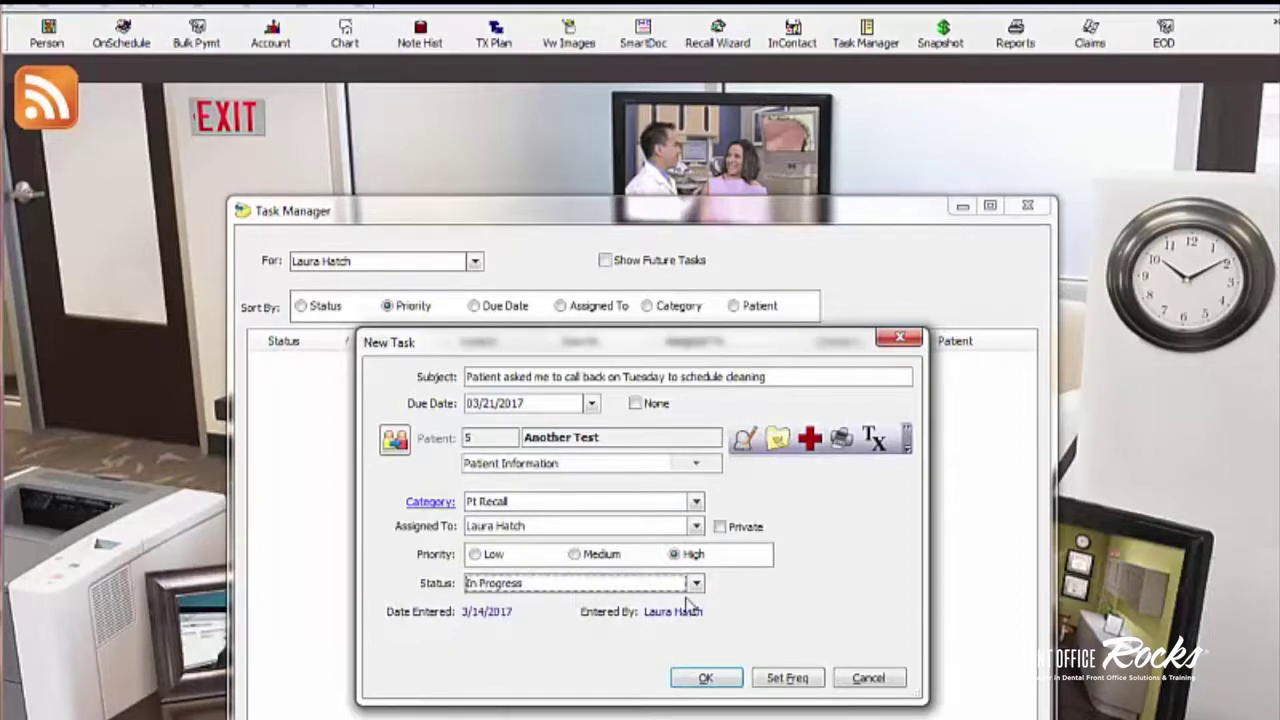
pyautogui.click(697, 586)
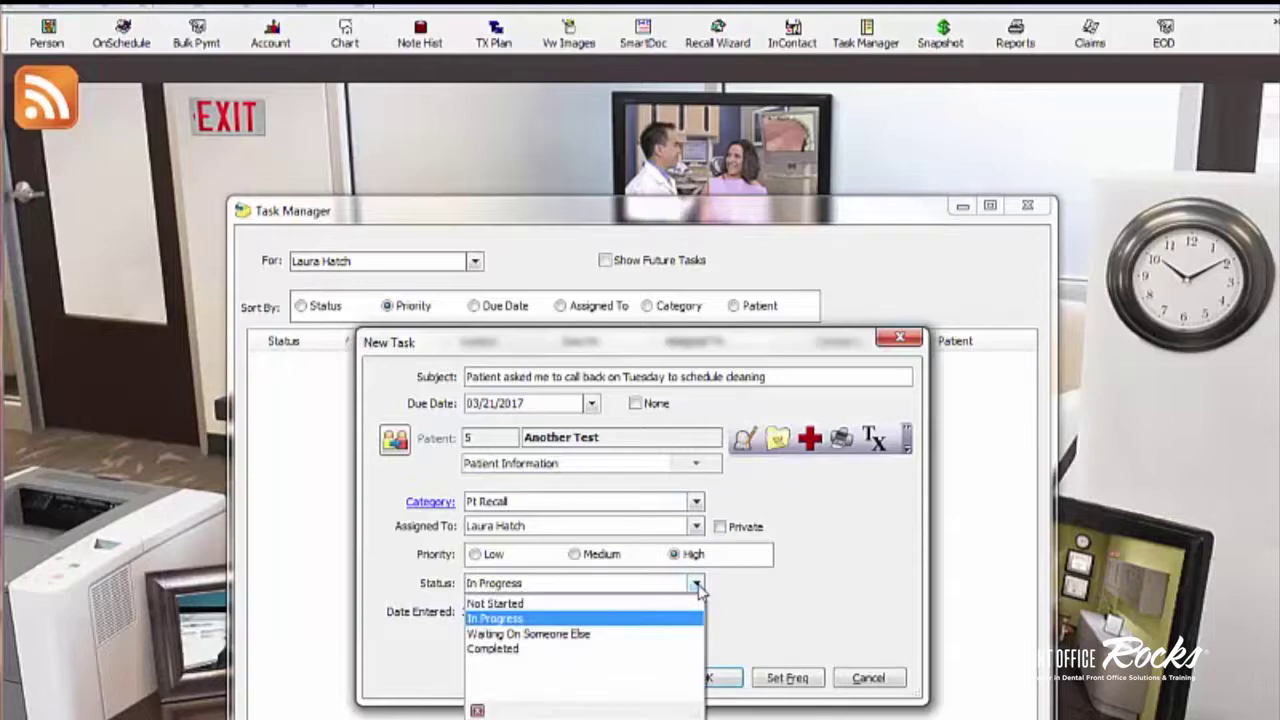
pyautogui.click(697, 588)
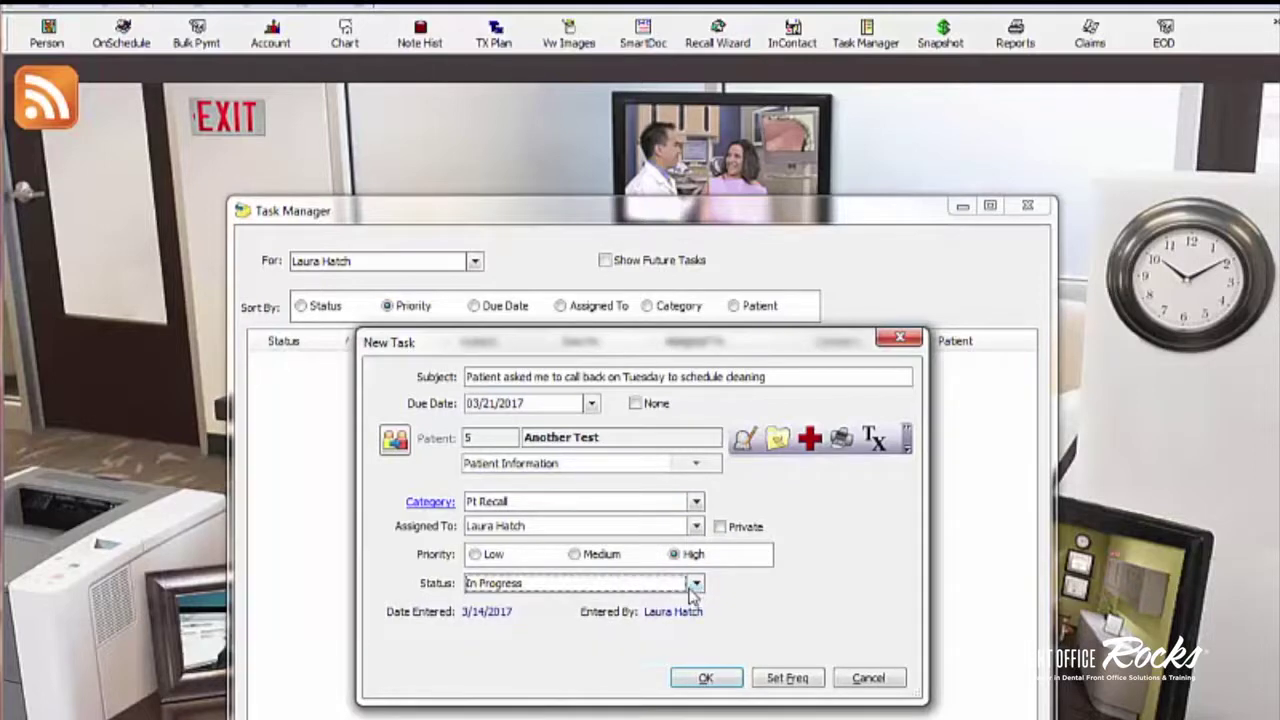
pyautogui.click(696, 588)
pyautogui.click(676, 616)
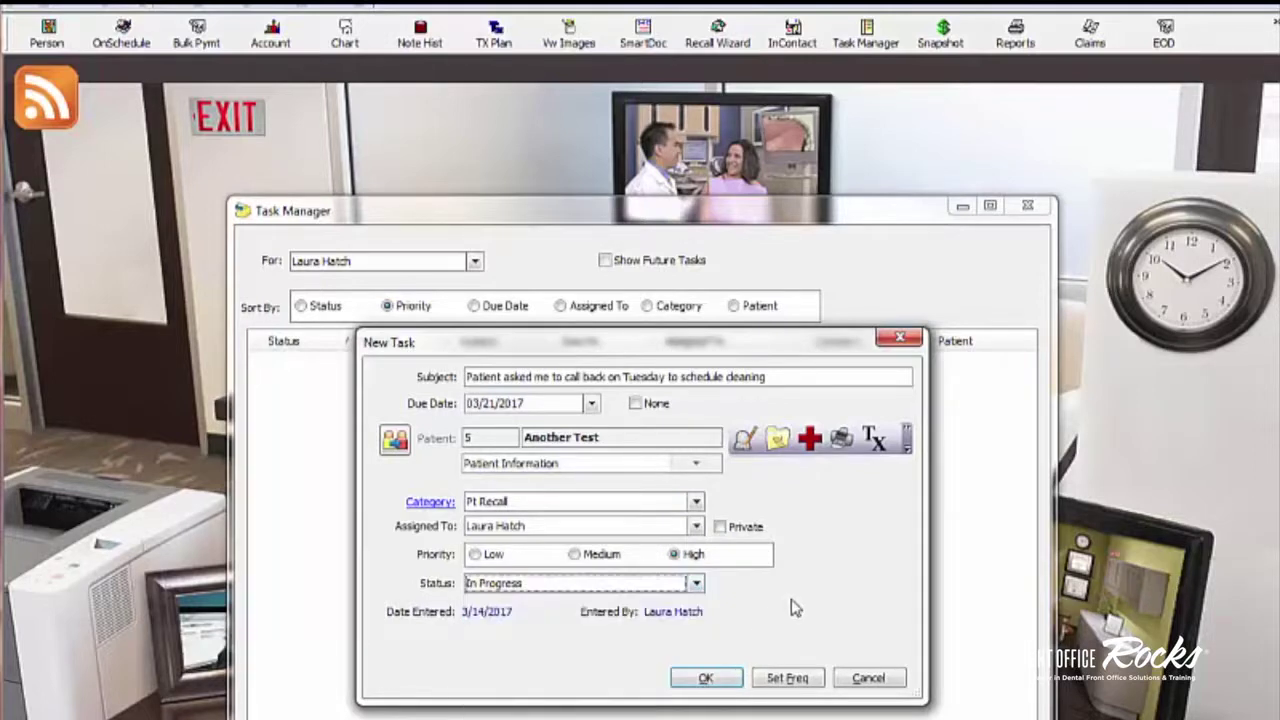
# Step: Start the recurrence setup with Set Freq and choose a Weekly frequency
pyautogui.click(790, 679)
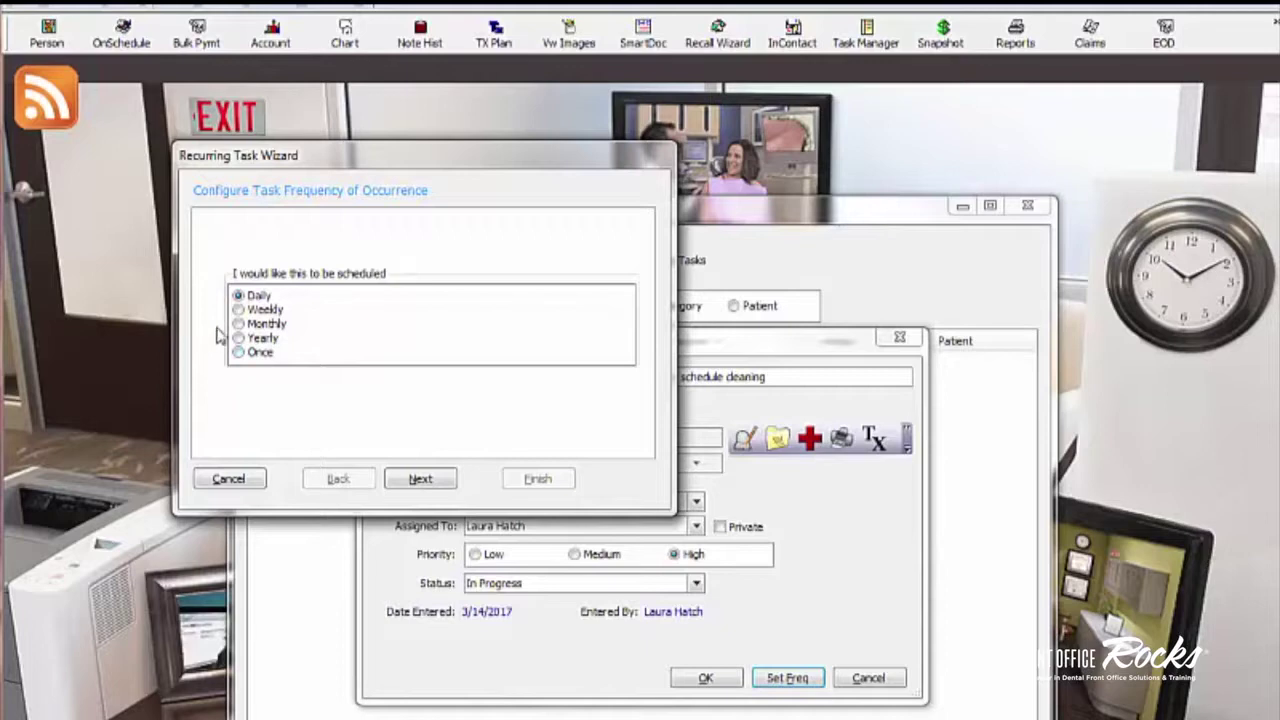
pyautogui.click(240, 312)
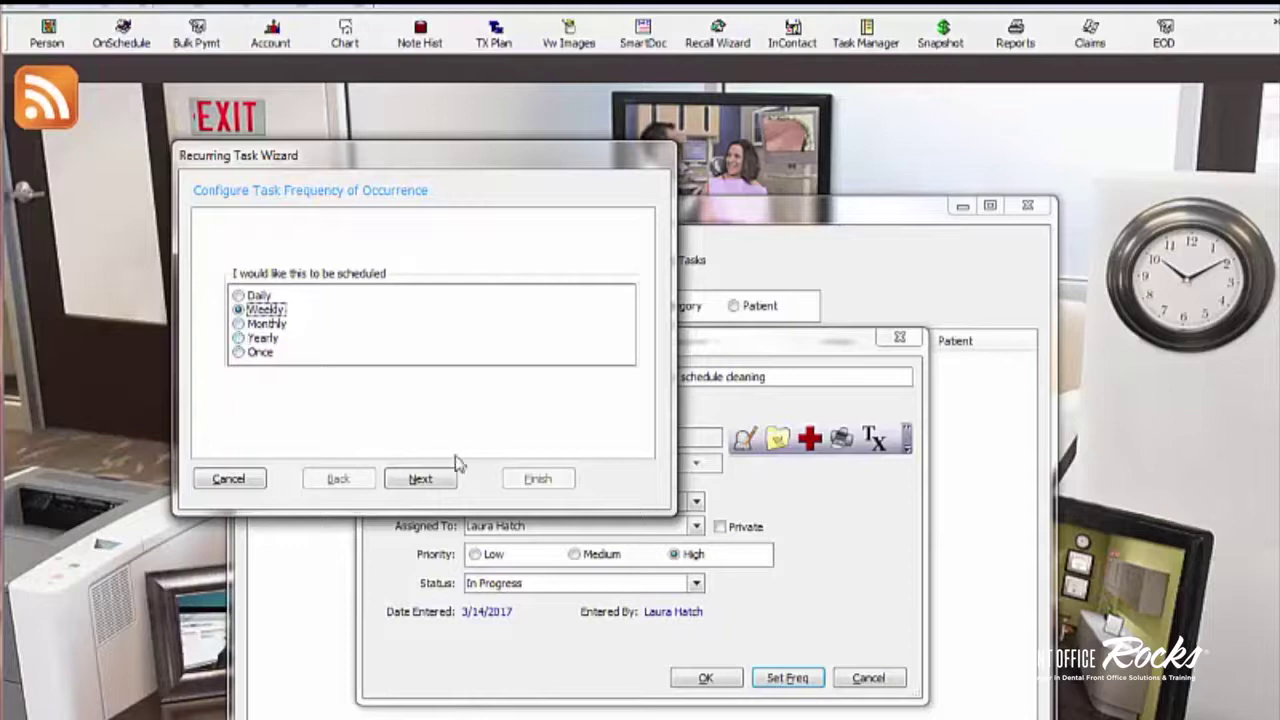
pyautogui.click(420, 480)
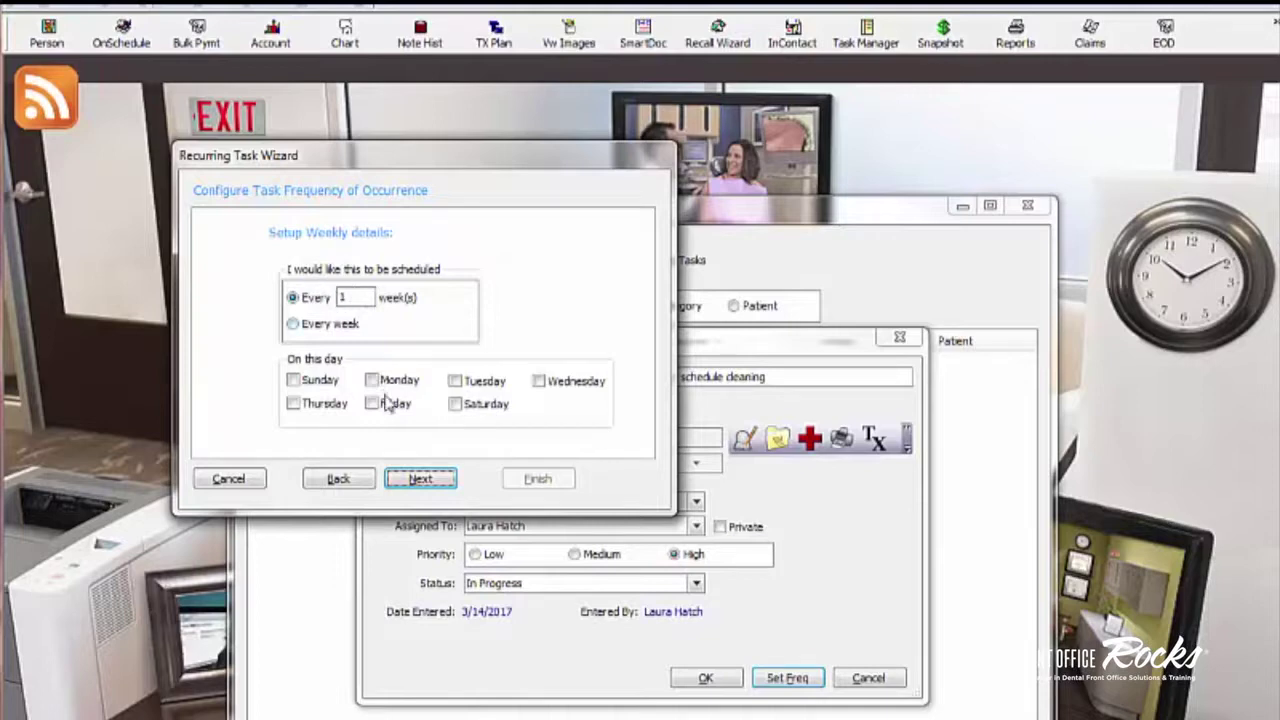
# Step: Make the task repeat every 3 weeks on Tuesday
pyautogui.click(455, 381)
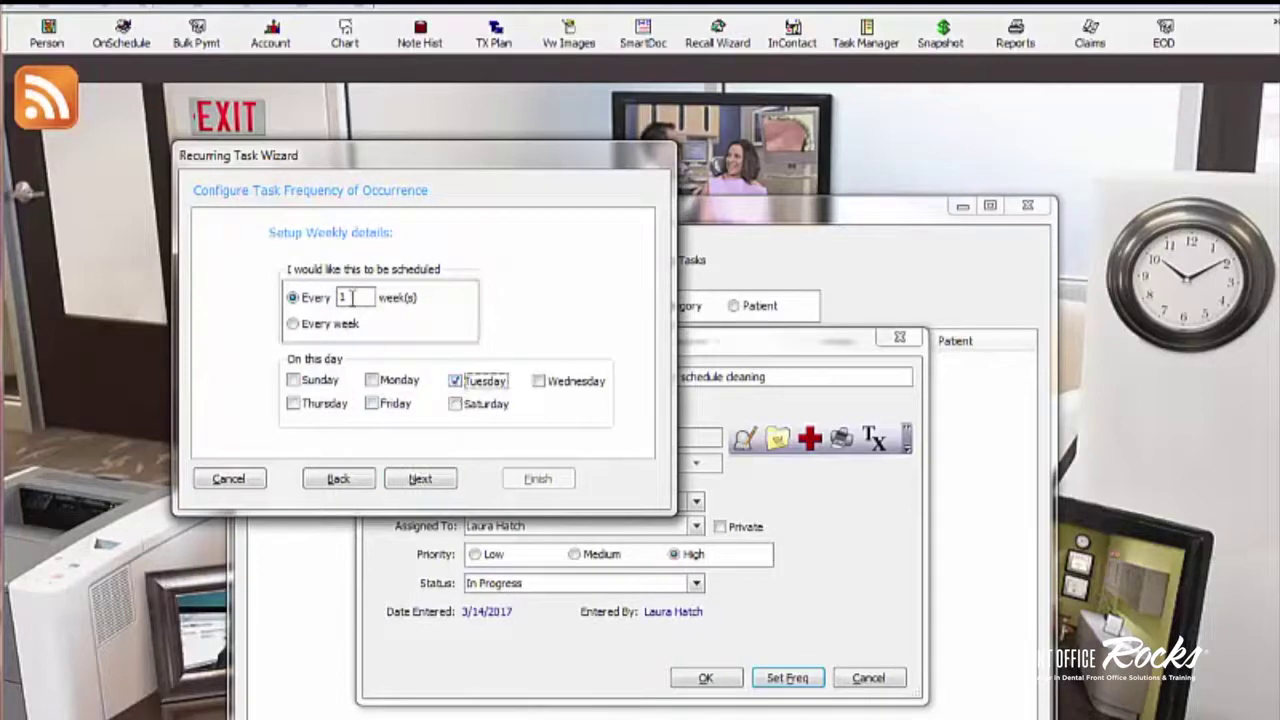
pyautogui.moveTo(356, 297); pyautogui.dragTo(298, 290)
pyautogui.write('3')
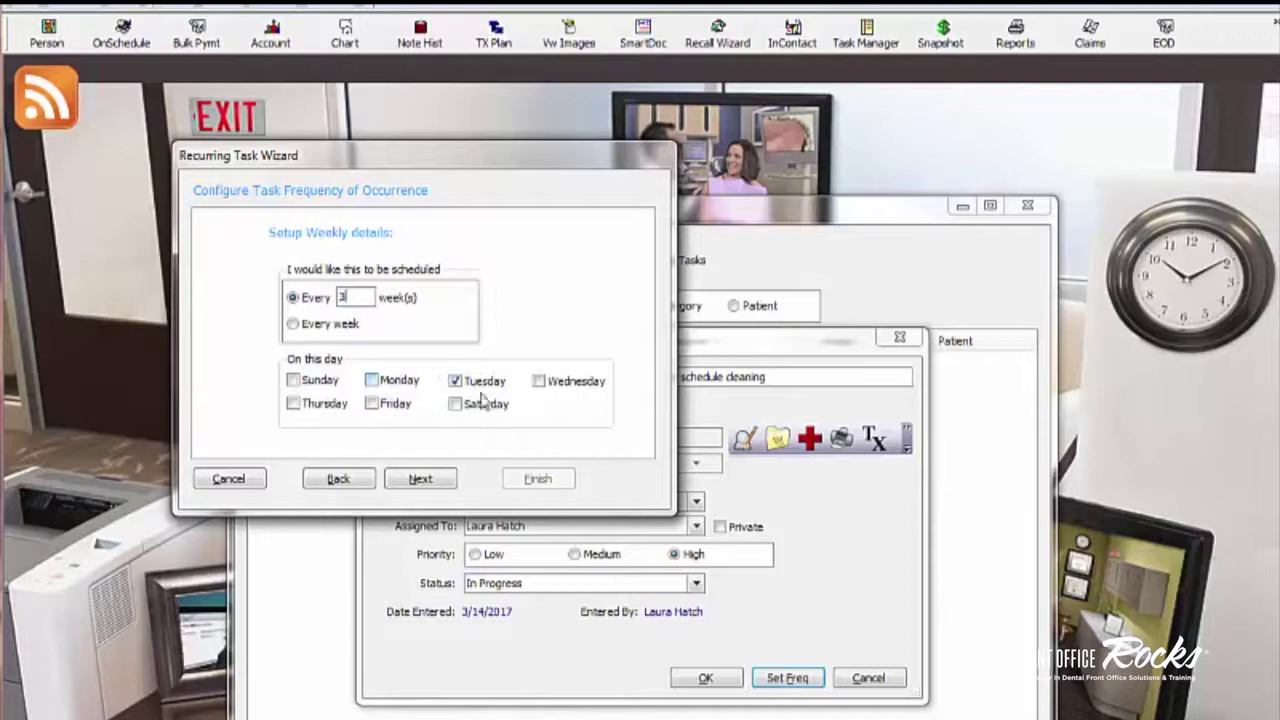
pyautogui.click(398, 405)
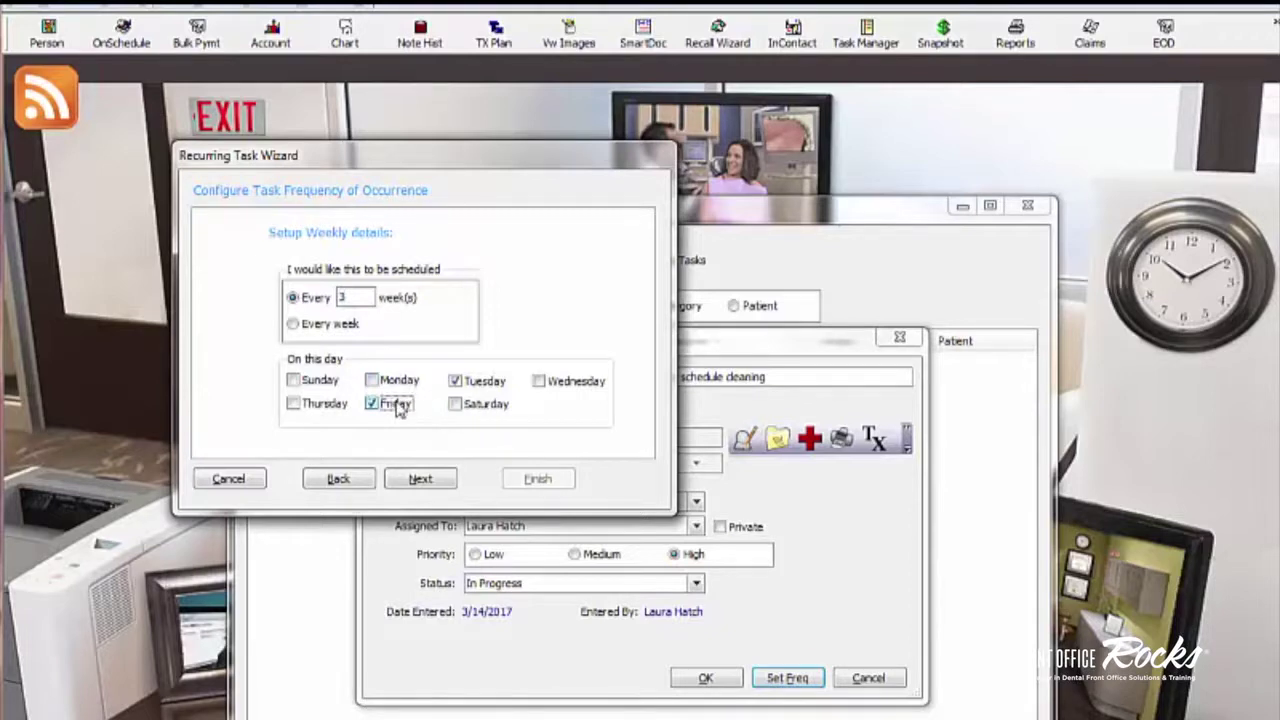
pyautogui.click(462, 384)
pyautogui.click(392, 407)
pyautogui.click(456, 381)
# Step: Set the recurrence range to start Mar 21, 2017 and end May 10, 2017
pyautogui.click(418, 479)
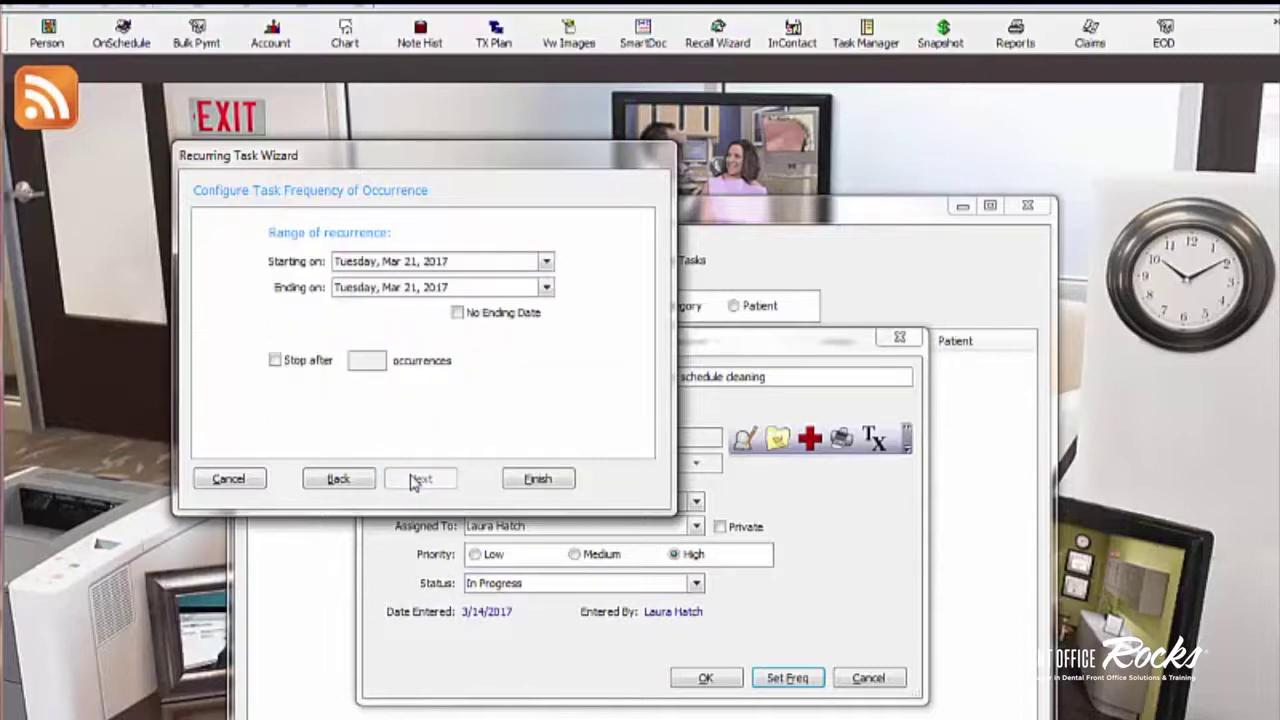
pyautogui.click(546, 262)
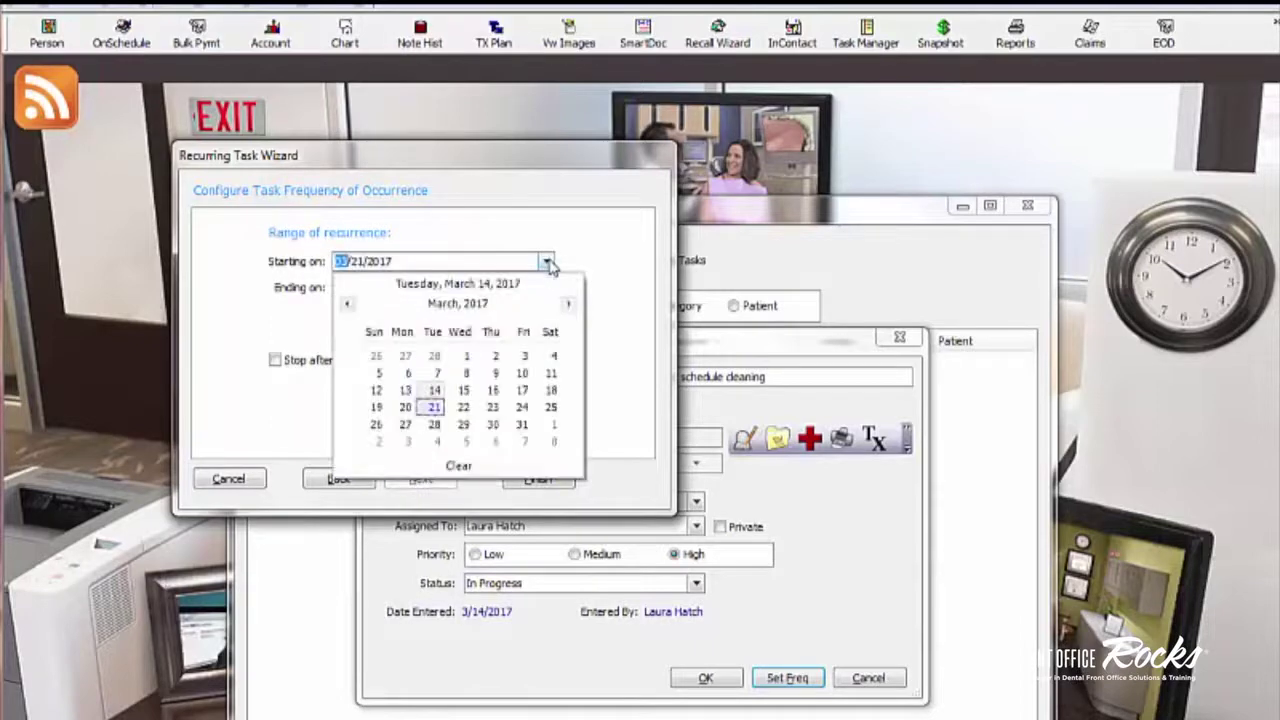
pyautogui.click(580, 264)
pyautogui.click(547, 289)
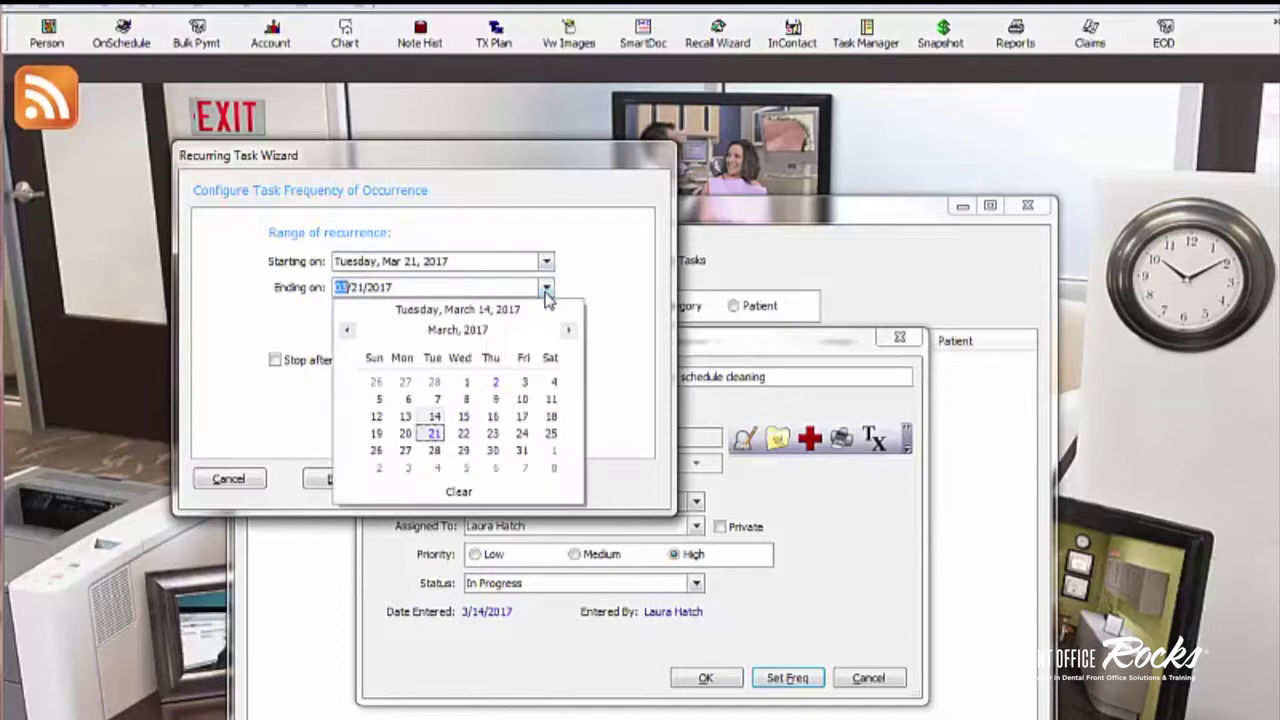
pyautogui.click(568, 330)
pyautogui.click(568, 330)
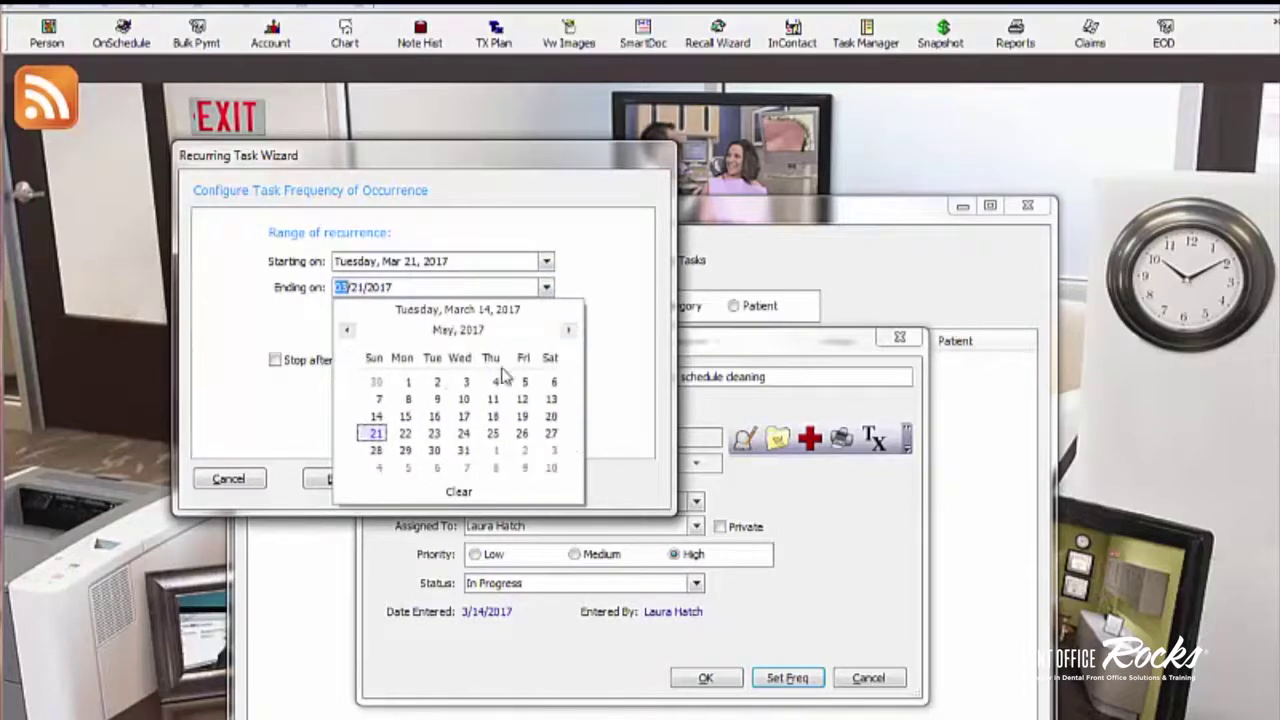
pyautogui.click(464, 399)
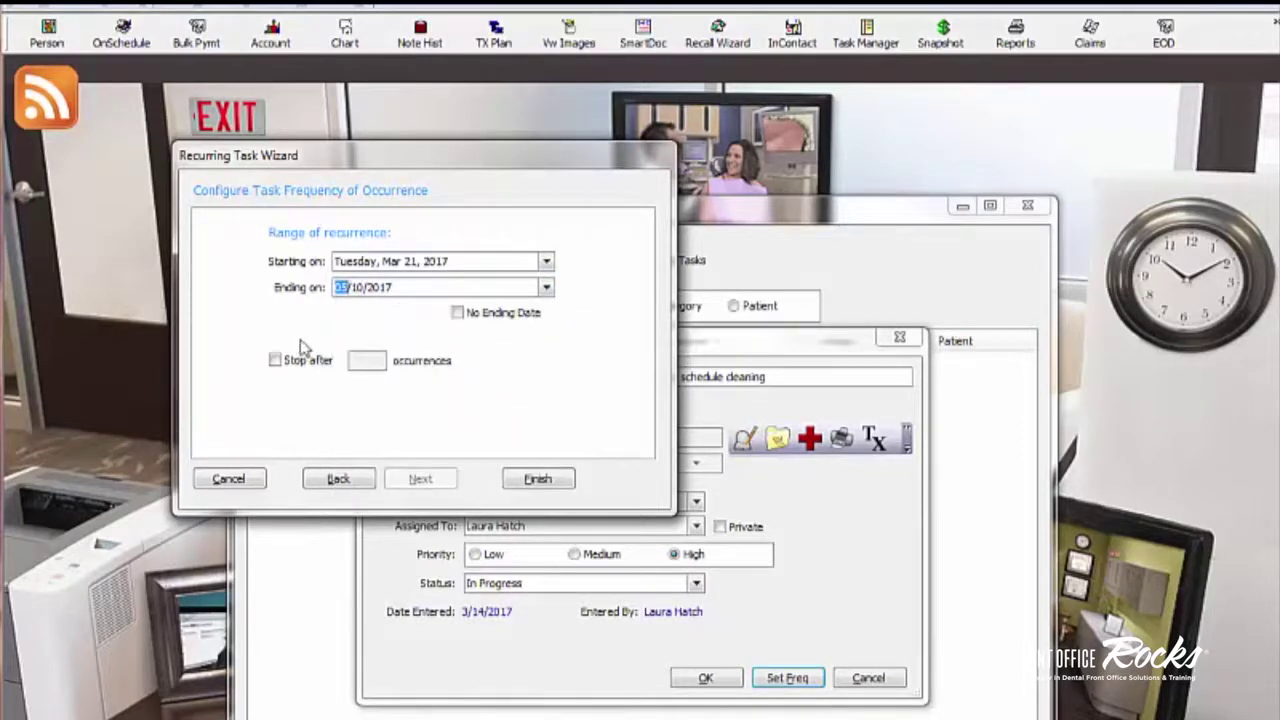
# Step: Stop the recurrence after 1 occurrence, finish the wizard and accept its summary
pyautogui.click(275, 363)
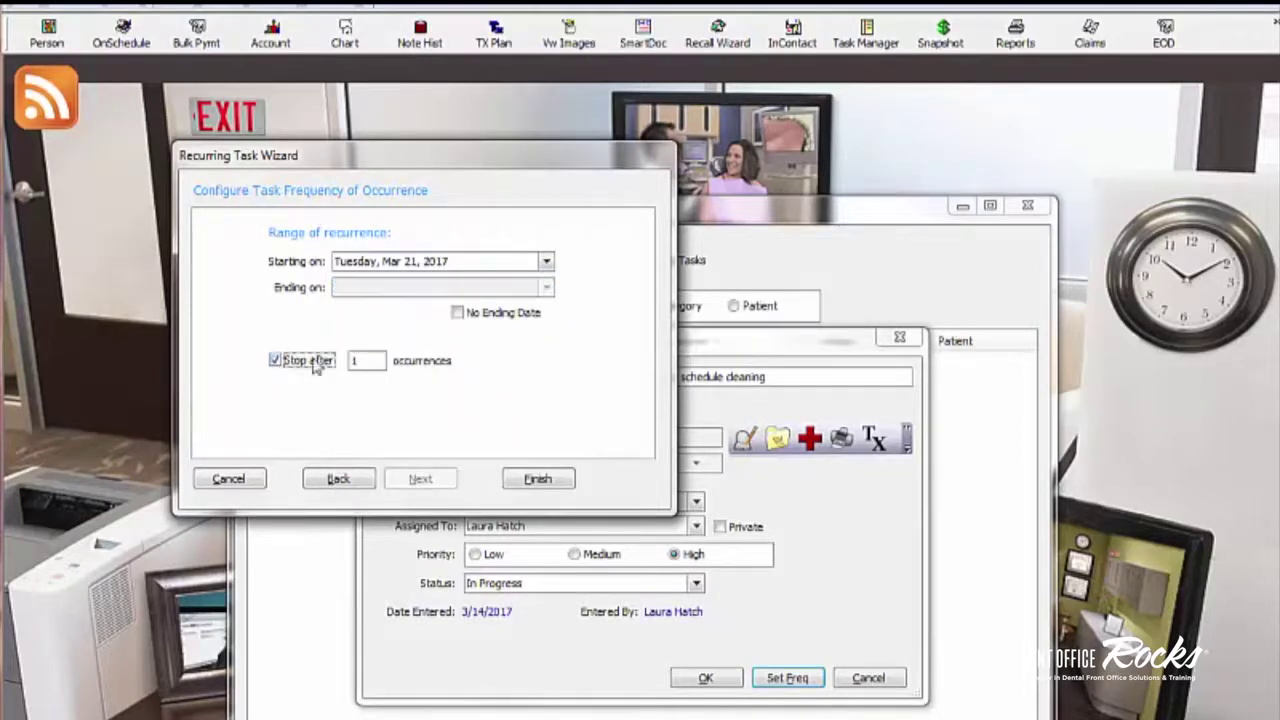
pyautogui.click(528, 481)
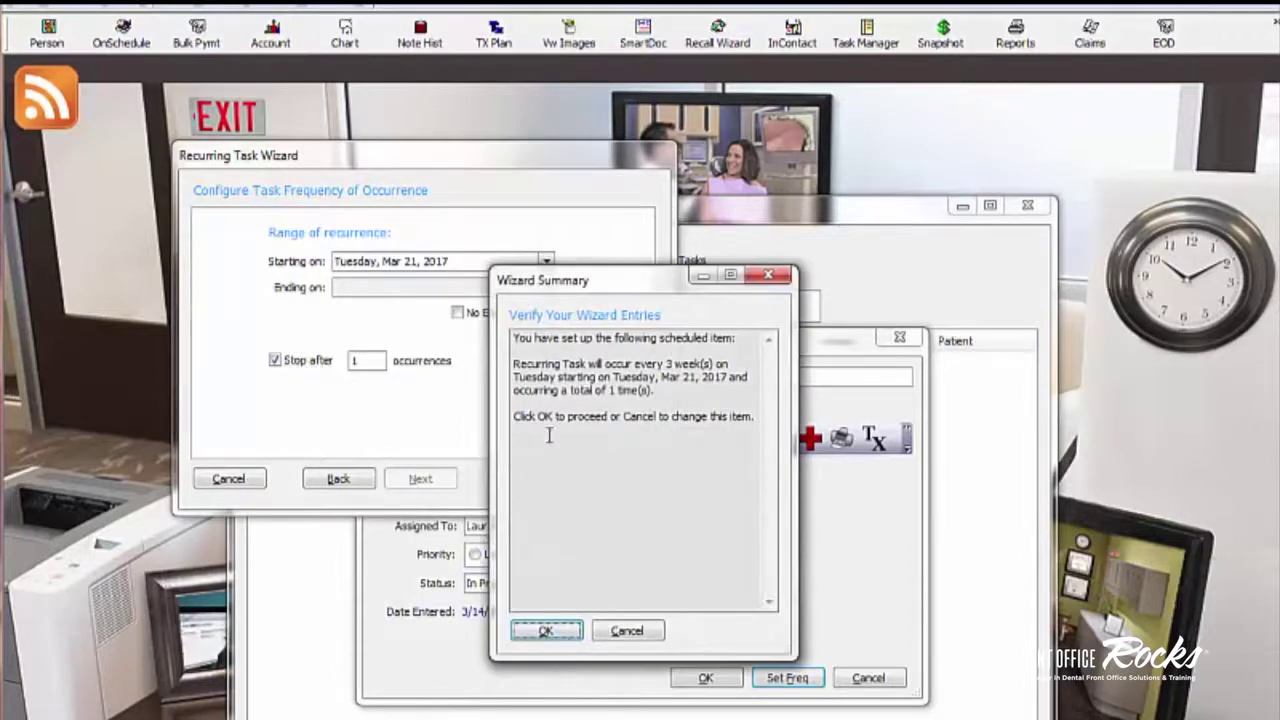
pyautogui.click(556, 630)
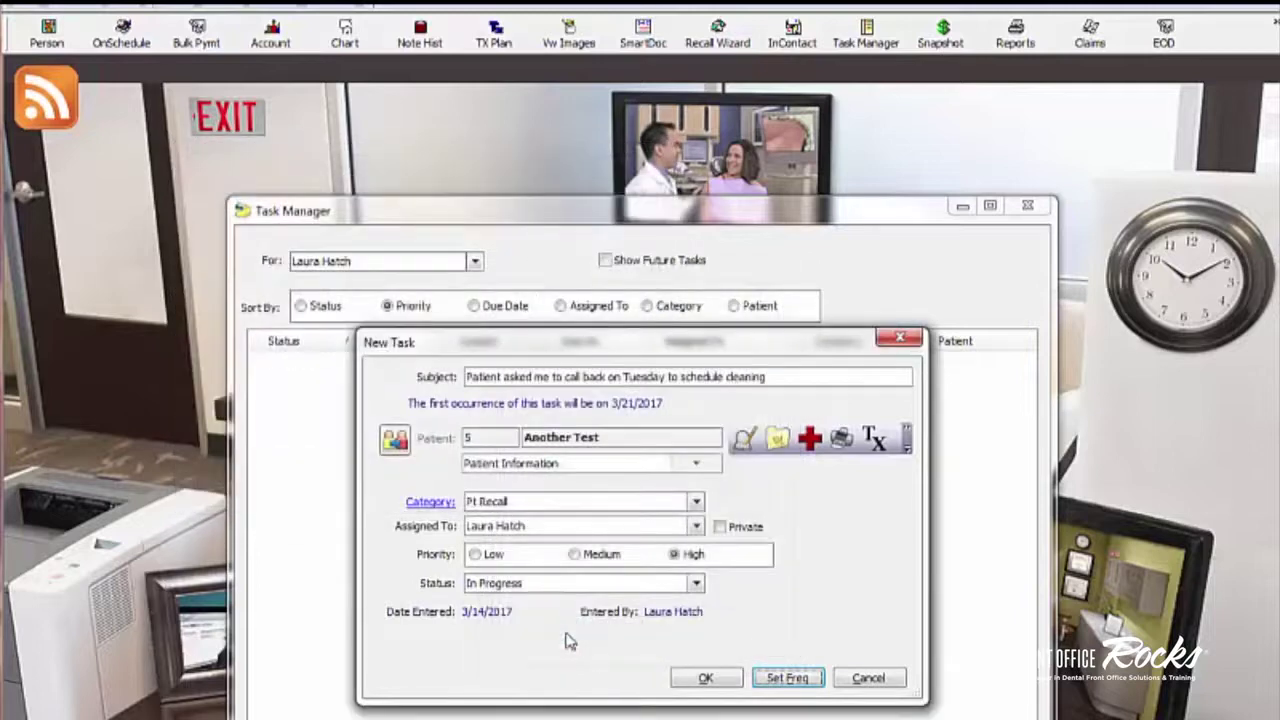